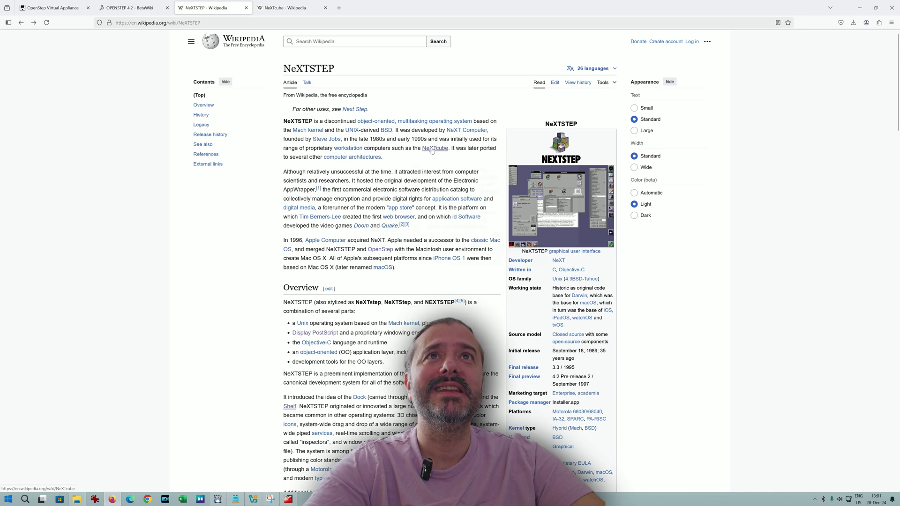
# Scroll through the NeXTSTEP article's Overview and switch to the OPENSTEP 4.2 BetaWiki tab.
pyautogui.click(290, 9)
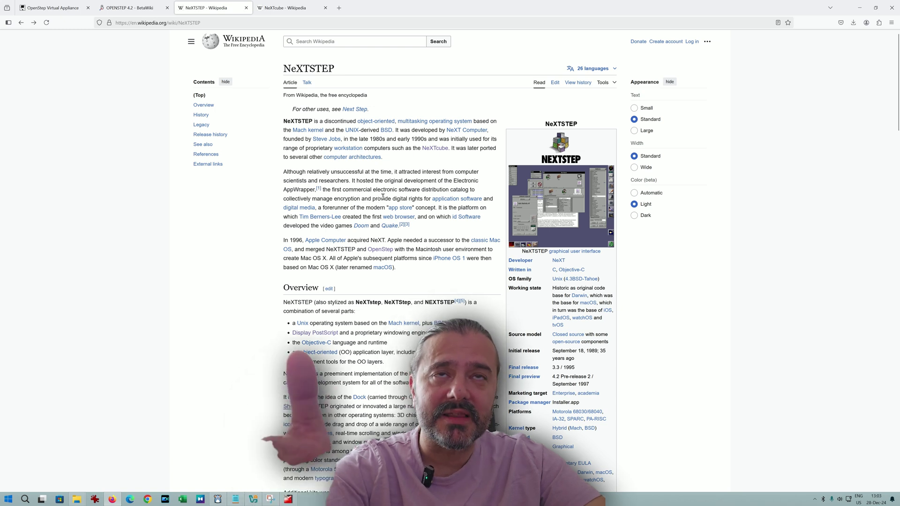
pyautogui.moveTo(447, 201)
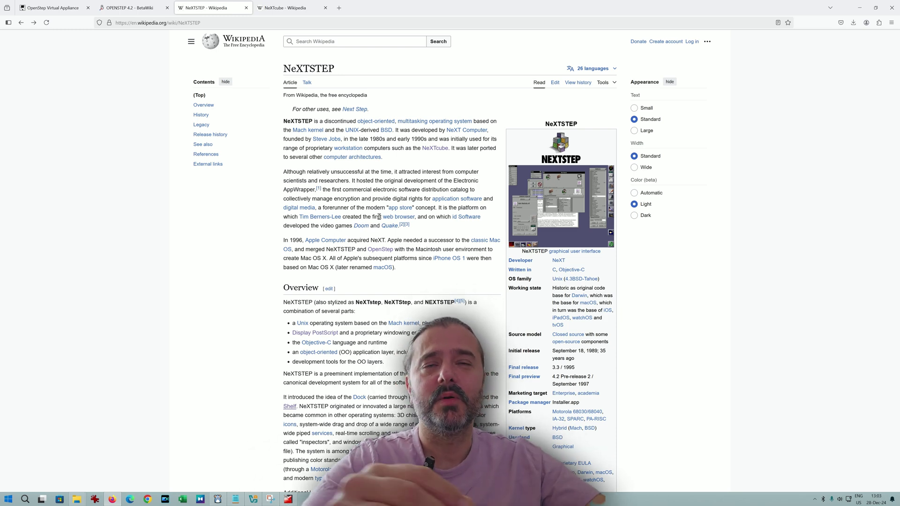
pyautogui.scroll(-2, 378, 216)
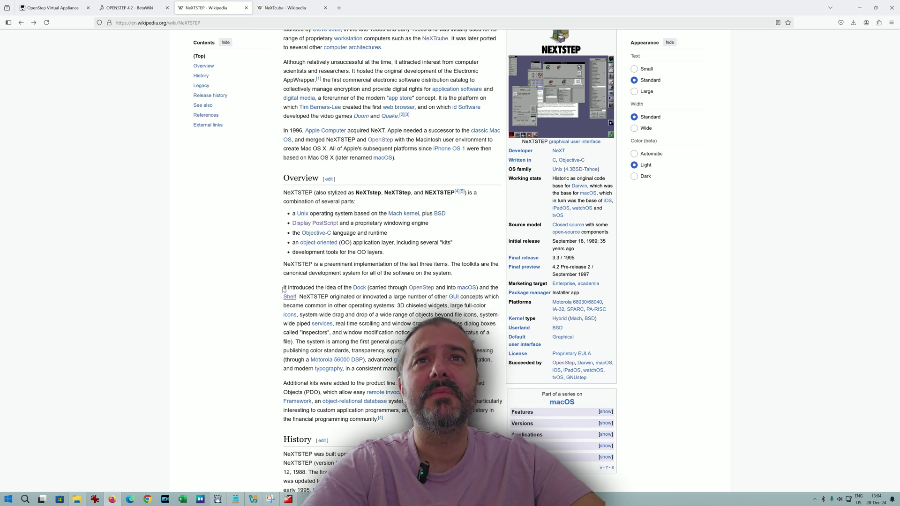
pyautogui.moveTo(356, 291)
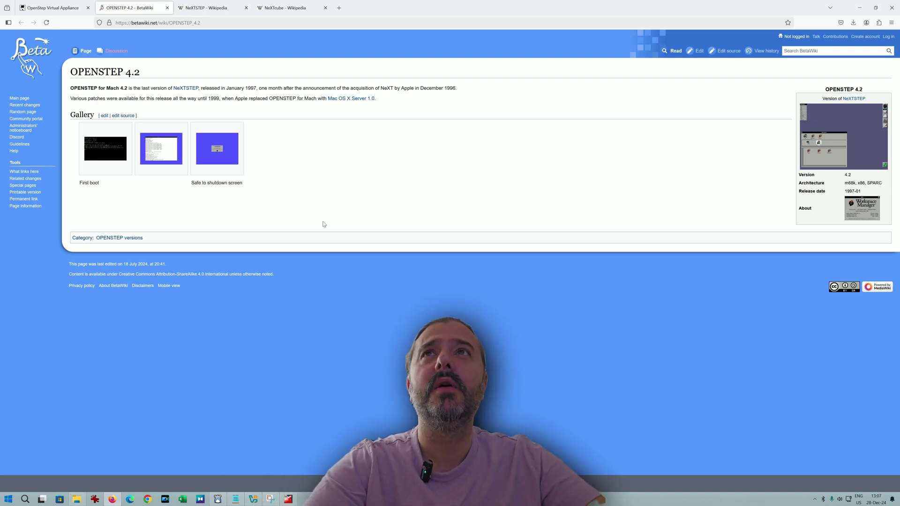
# Show the OpenStep Virtual Appliance forum thread, briefly bringing up and hiding the VirtualBox manager.
pyautogui.click(82, 7)
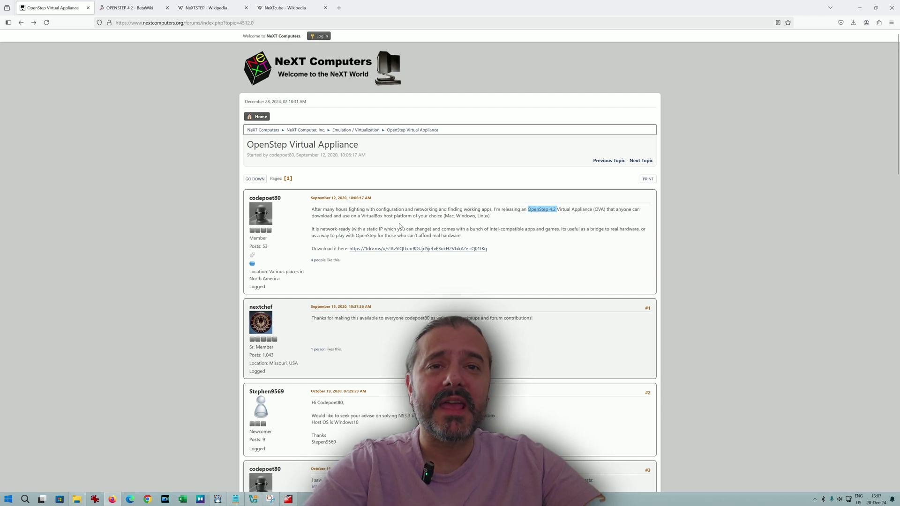
pyautogui.click(253, 499)
pyautogui.click(253, 499)
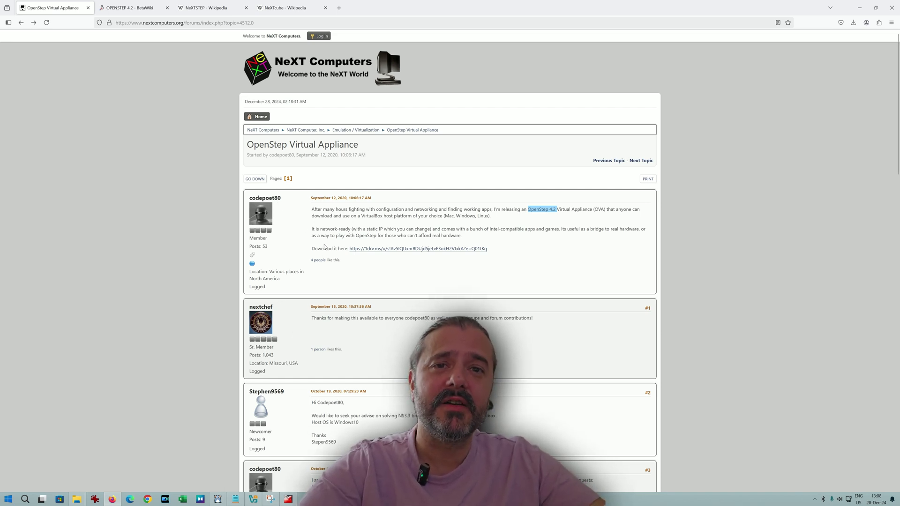
# Switch to the running OpenStep 4.2 virtual machine showing the Workspace Manager Info panel.
pyautogui.click(289, 499)
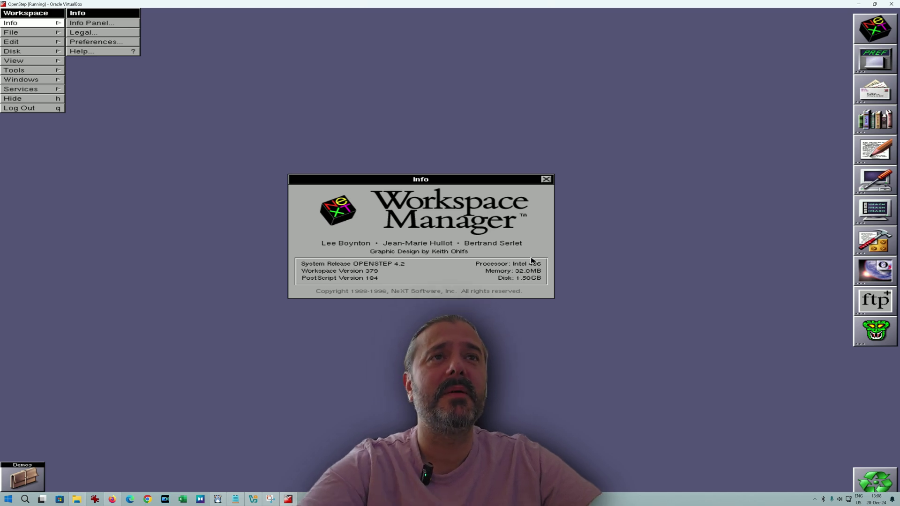
# Close the Info panel and browse the home, root, NextApps and NextAdmin folders, ending in LocalApps.
pyautogui.click(546, 181)
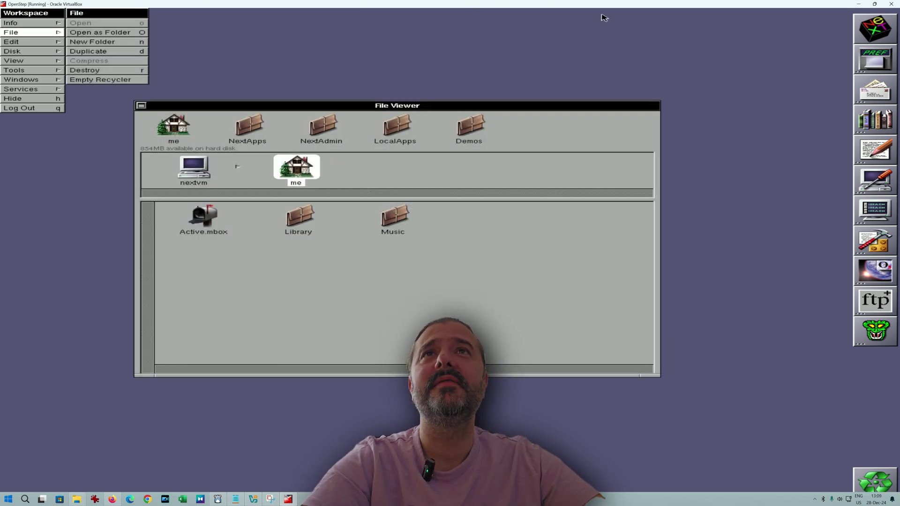
pyautogui.click(177, 139)
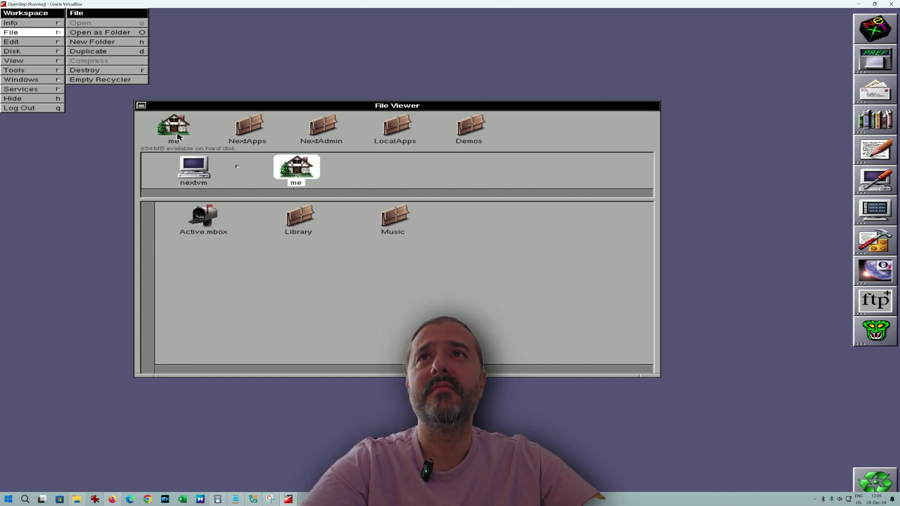
pyautogui.click(190, 164)
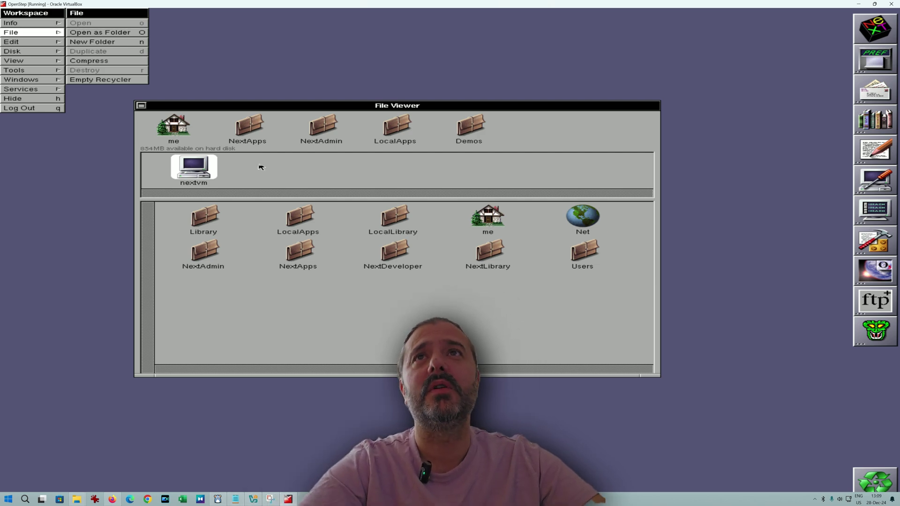
pyautogui.click(252, 138)
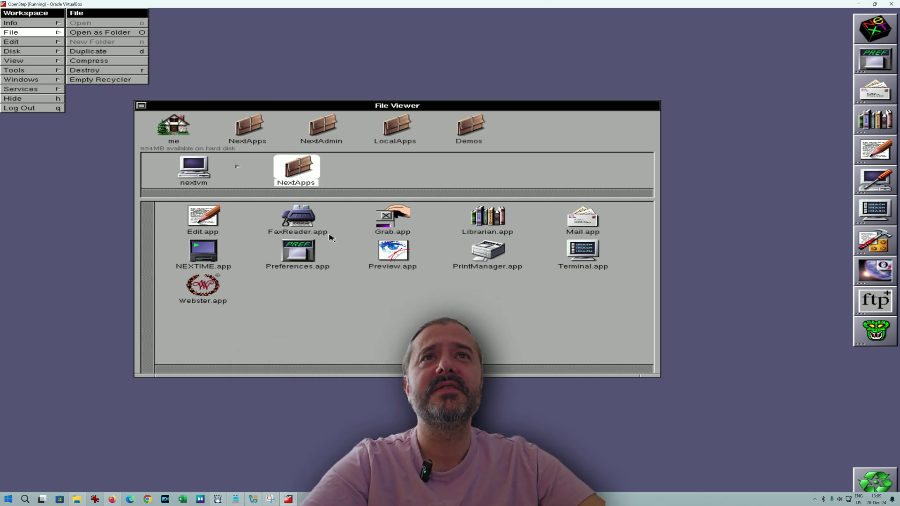
pyautogui.click(283, 260)
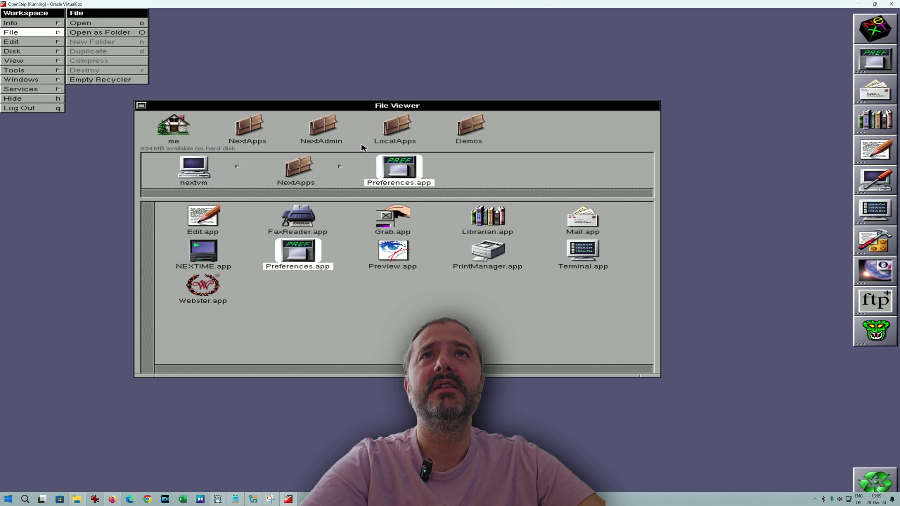
pyautogui.click(324, 129)
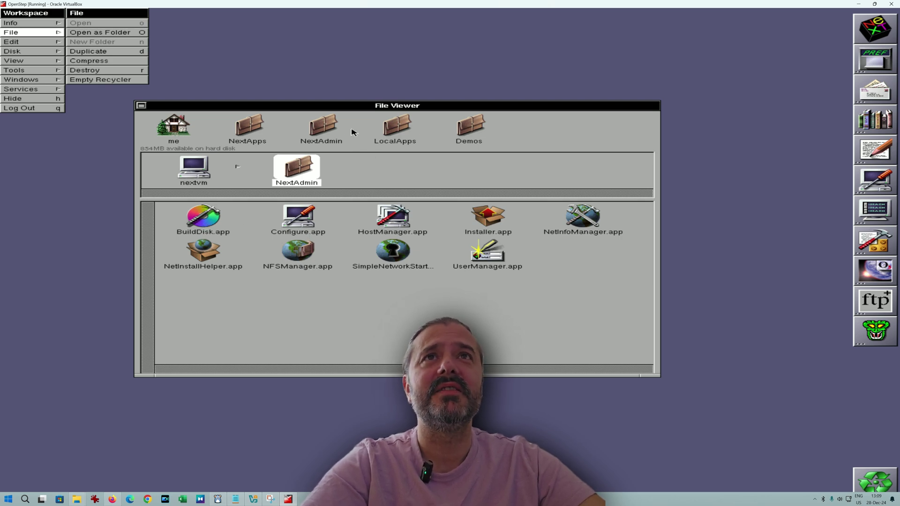
pyautogui.click(395, 132)
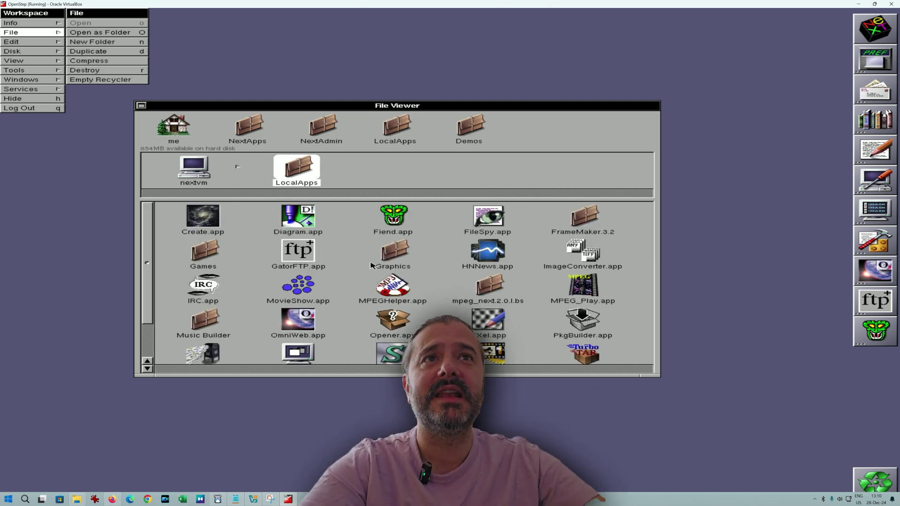
# Enlarge and reposition the File Viewer, then open the Demos folder from the shelf.
pyautogui.click(483, 126)
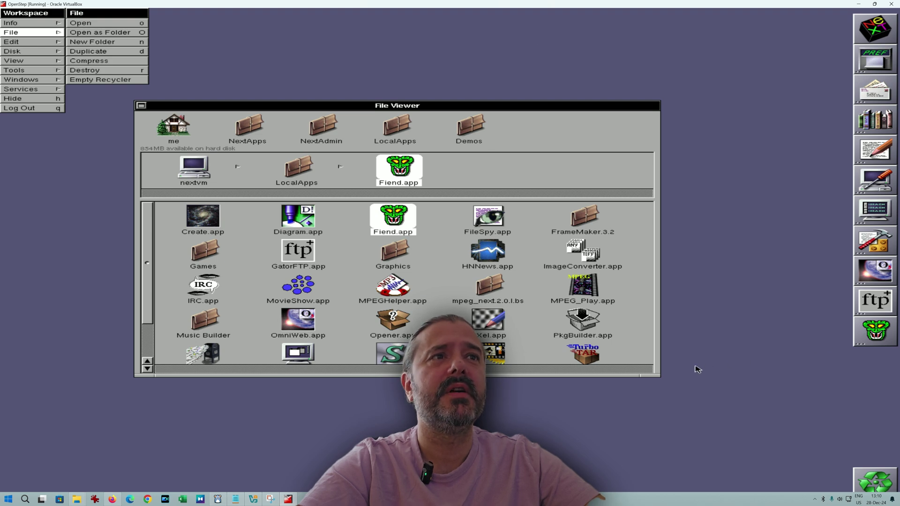
pyautogui.moveTo(660, 376); pyautogui.dragTo(698, 419)
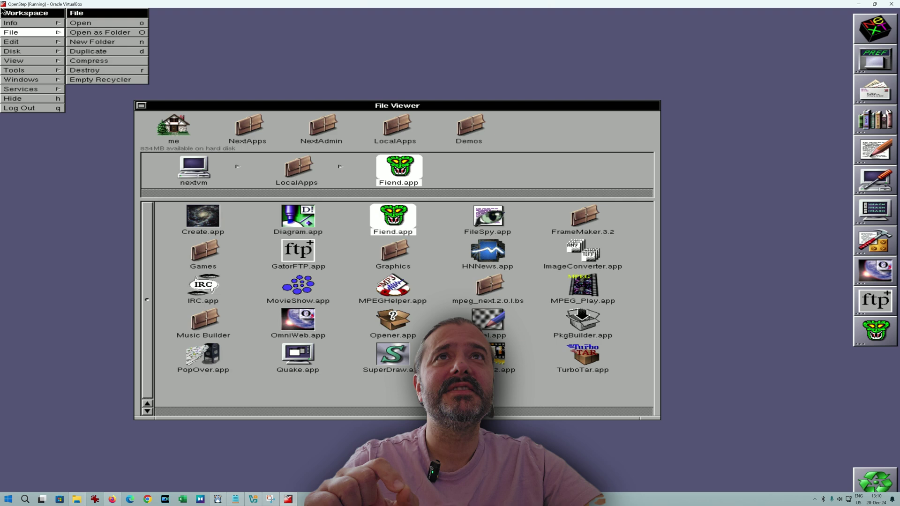
pyautogui.moveTo(414, 109)
pyautogui.mouseDown()
pyautogui.moveTo(334, 111)
pyautogui.moveTo(494, 124)
pyautogui.moveTo(391, 115)
pyautogui.moveTo(453, 118)
pyautogui.moveTo(414, 110)
pyautogui.mouseUp()
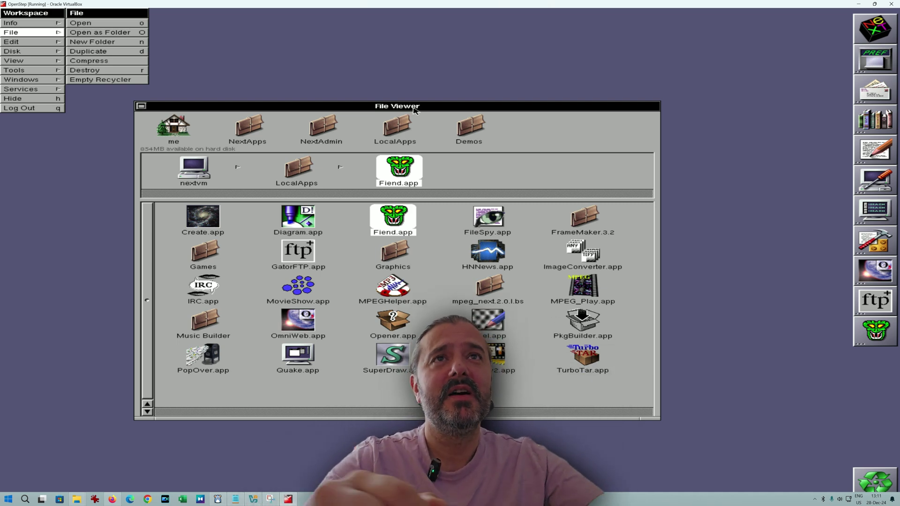
pyautogui.moveTo(412, 110)
pyautogui.mouseDown()
pyautogui.moveTo(469, 109)
pyautogui.moveTo(390, 113)
pyautogui.moveTo(362, 124)
pyautogui.moveTo(456, 120)
pyautogui.moveTo(373, 114)
pyautogui.moveTo(430, 111)
pyautogui.mouseUp()
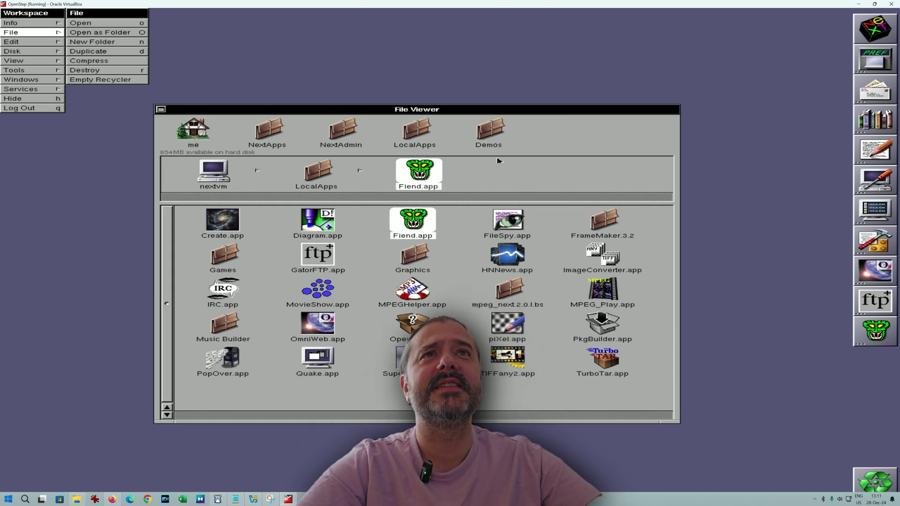
pyautogui.click(509, 288)
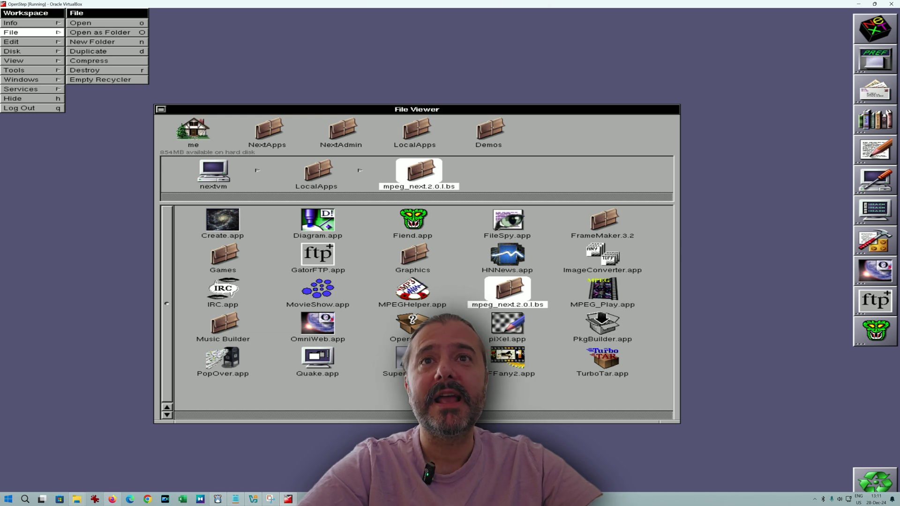
pyautogui.click(492, 133)
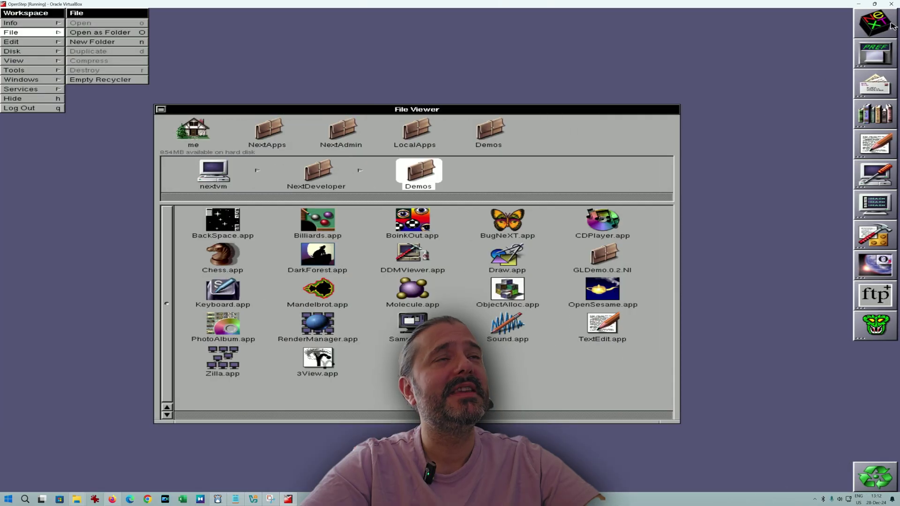
# Launch a Terminal shell and miniaturize it, then launch Chess.app from the Demos folder.
pyautogui.moveTo(890, 26)
pyautogui.mouseDown()
pyautogui.moveTo(889, 54)
pyautogui.moveTo(886, 29)
pyautogui.mouseUp()
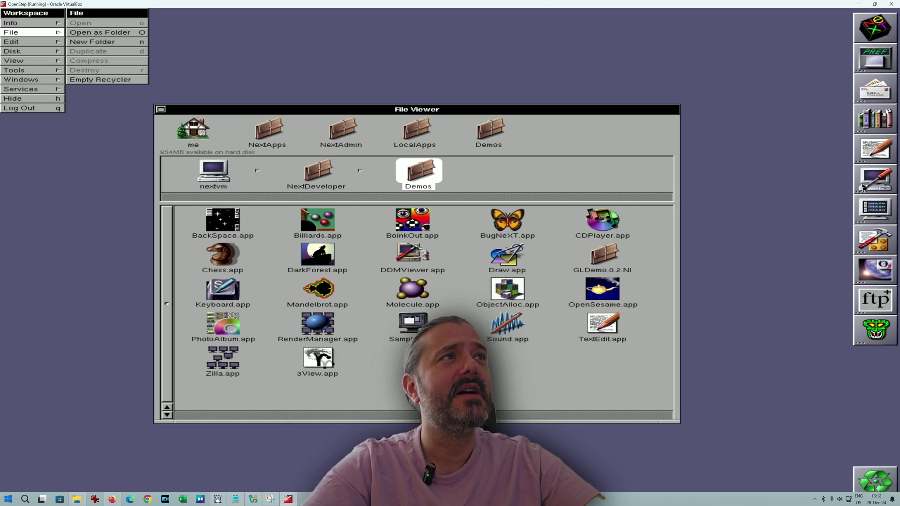
pyautogui.doubleClick(874, 209)
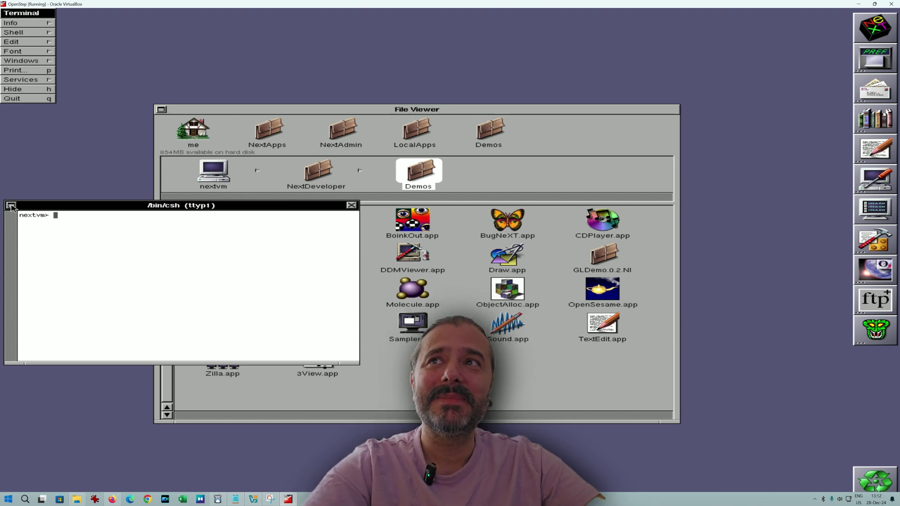
pyautogui.click(11, 206)
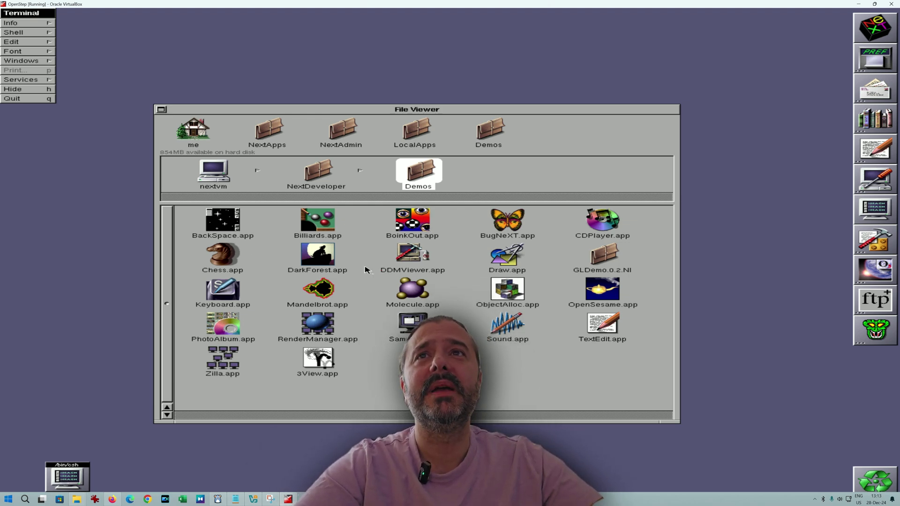
pyautogui.click(234, 259)
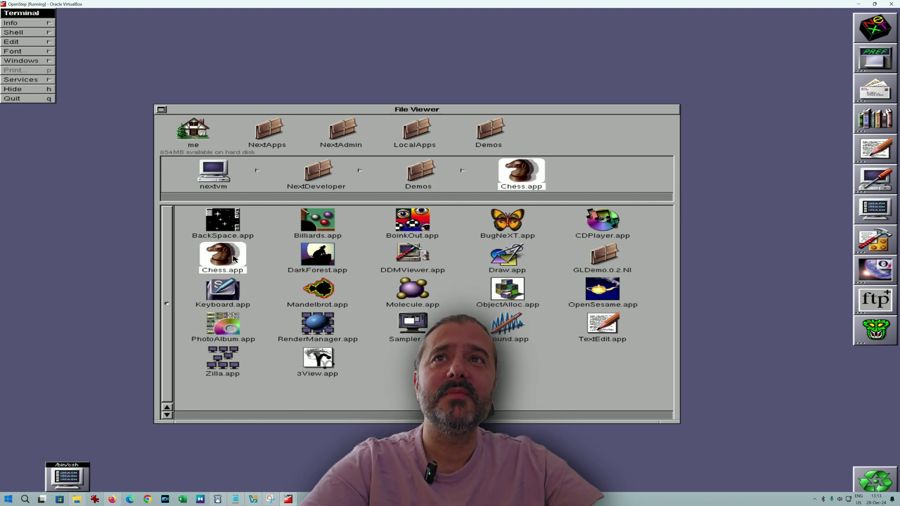
pyautogui.doubleClick(235, 259)
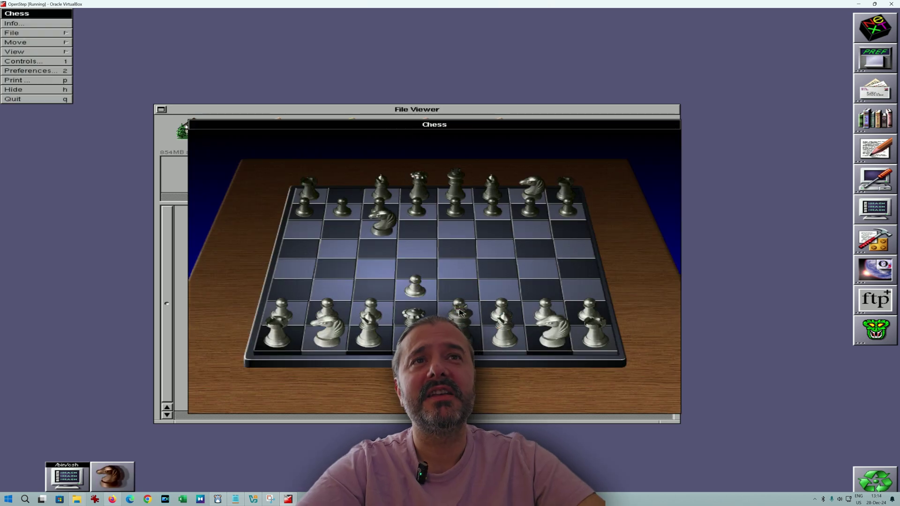
# Move White's c-pawn from c2 to c4 on the Chess board.
pyautogui.moveTo(368, 303); pyautogui.dragTo(373, 287)
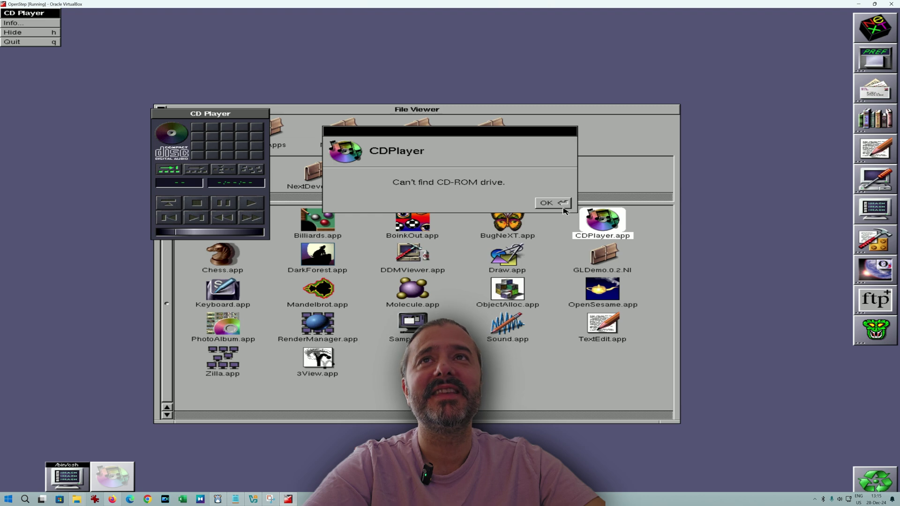
# Dismiss the CD-ROM alert, quit CD Player, and draw an ellipse on a blank Draw page.
pyautogui.click(563, 206)
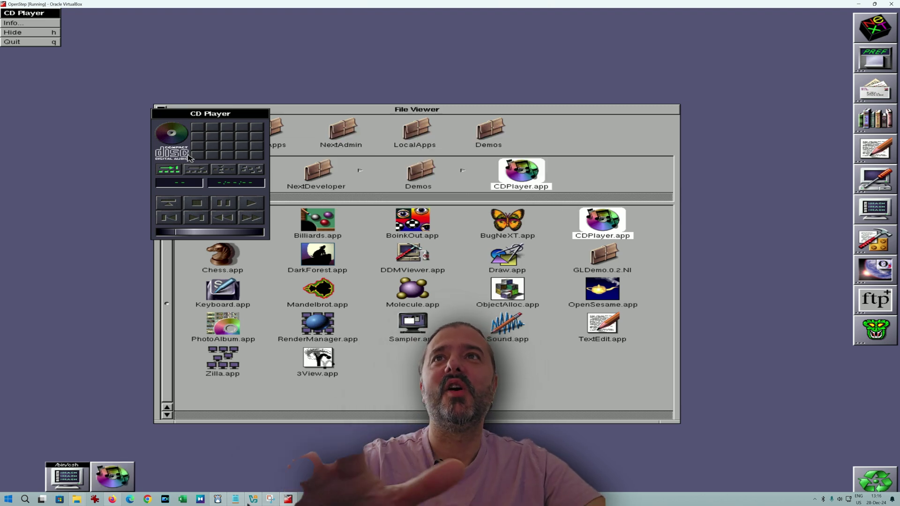
pyautogui.click(19, 41)
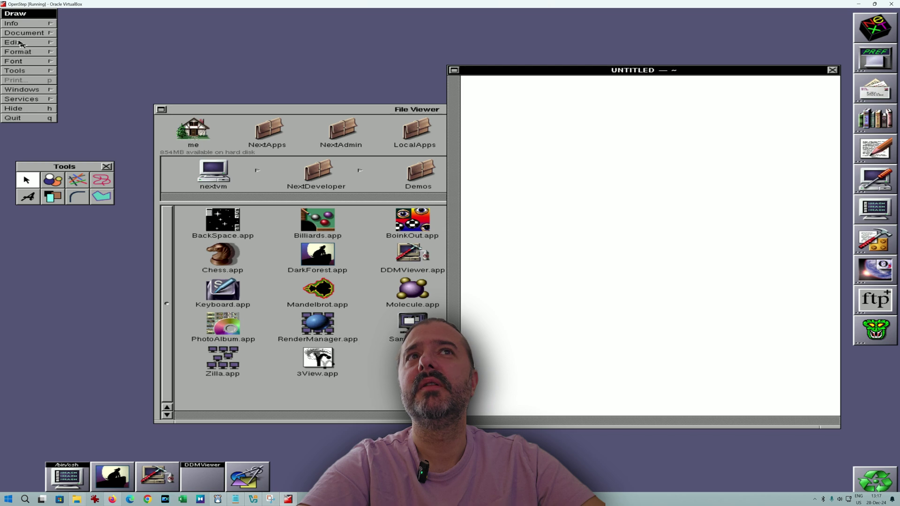
pyautogui.moveTo(501, 207); pyautogui.dragTo(619, 166)
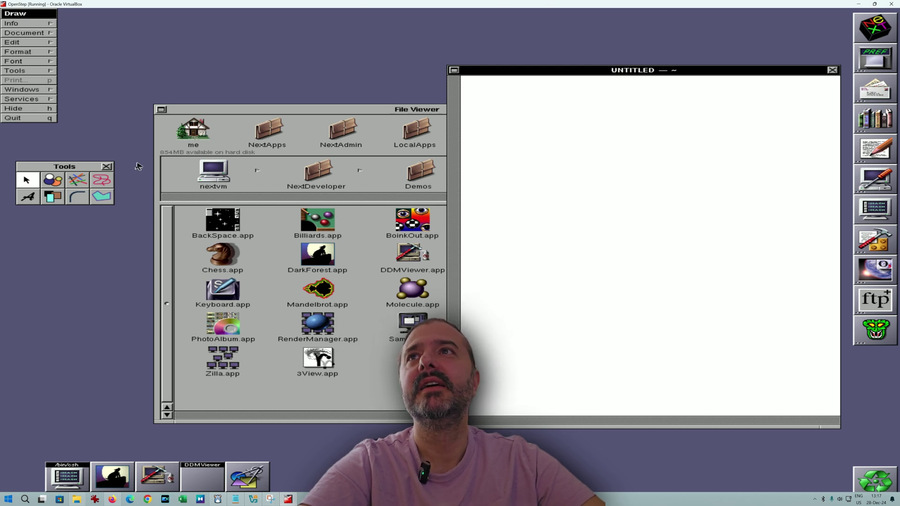
pyautogui.click(58, 182)
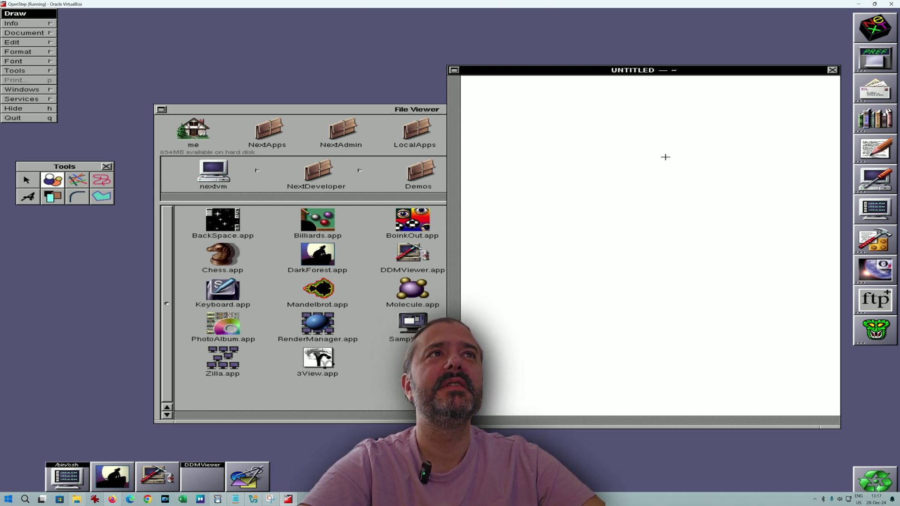
pyautogui.moveTo(666, 157); pyautogui.dragTo(778, 239)
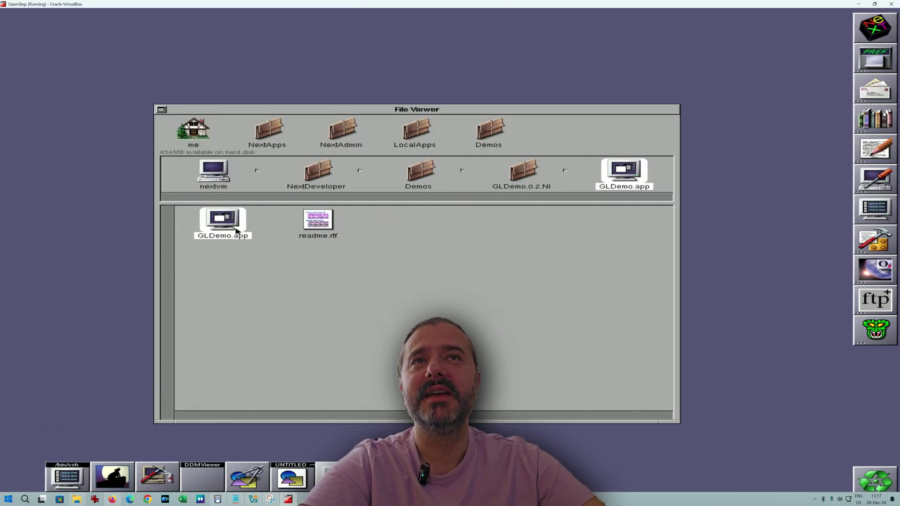
# Launch GLDemo, view and close its Info panel, and start the spinning gears animation.
pyautogui.doubleClick(236, 230)
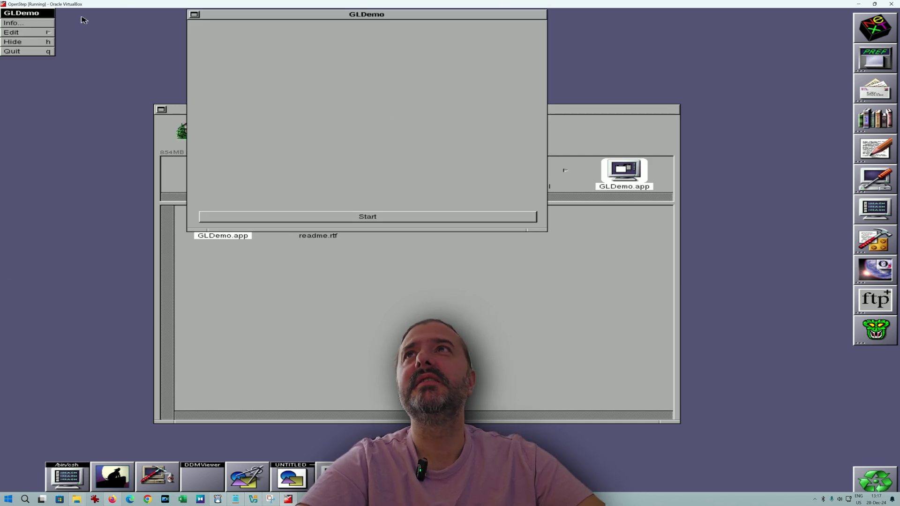
pyautogui.click(50, 24)
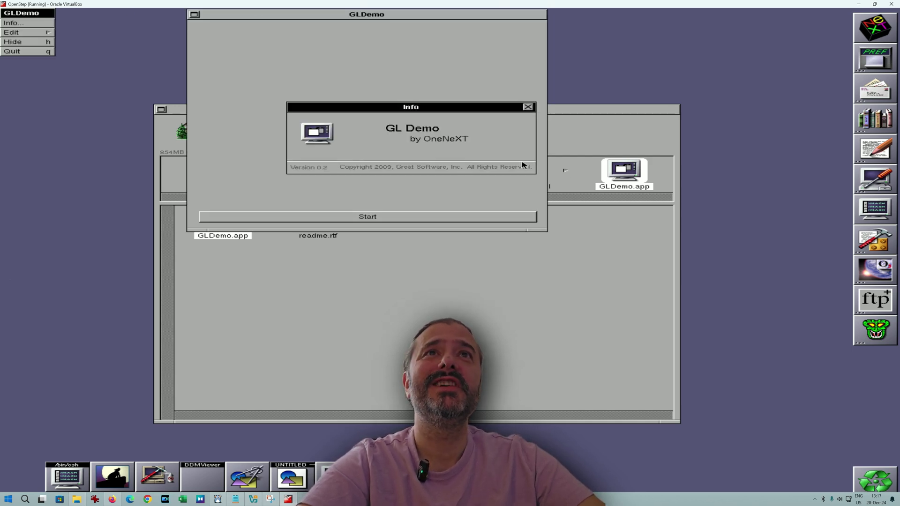
pyautogui.click(527, 107)
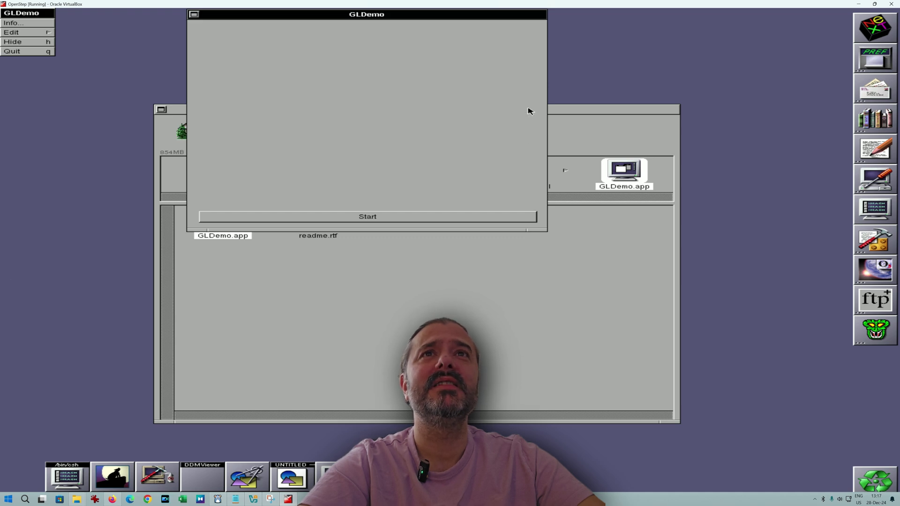
pyautogui.click(401, 221)
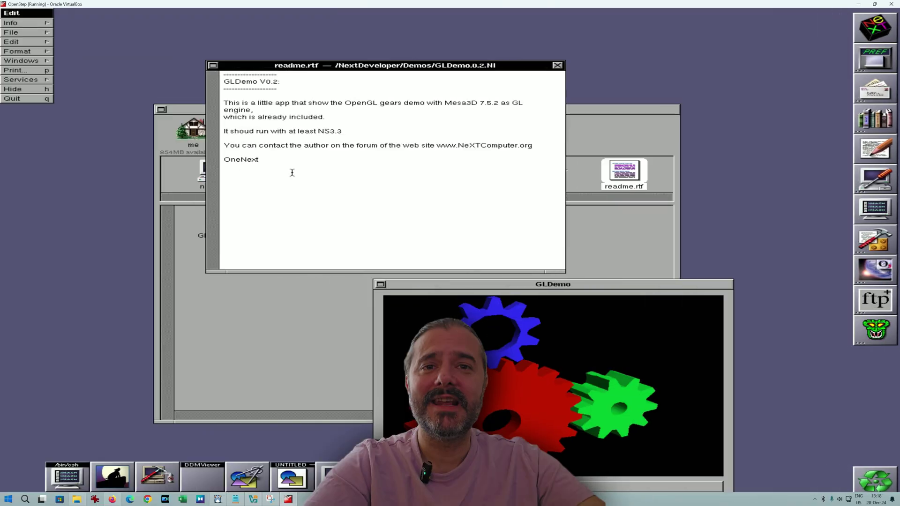
# Replace the readme text with 'This text editor' and browse the File, Edit and Format > Font menus.
pyautogui.moveTo(291, 170); pyautogui.dragTo(156, 10)
pyautogui.write('Th')
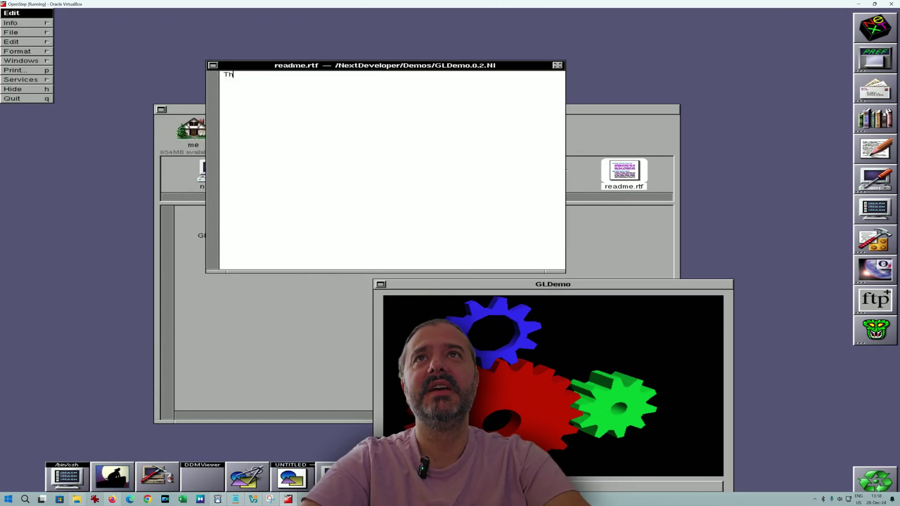
pyautogui.write('is text editor')
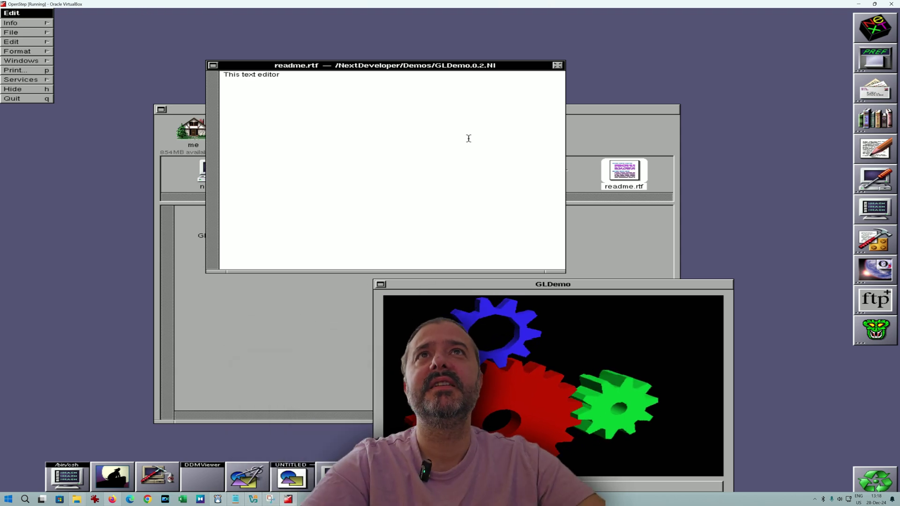
pyautogui.click(19, 33)
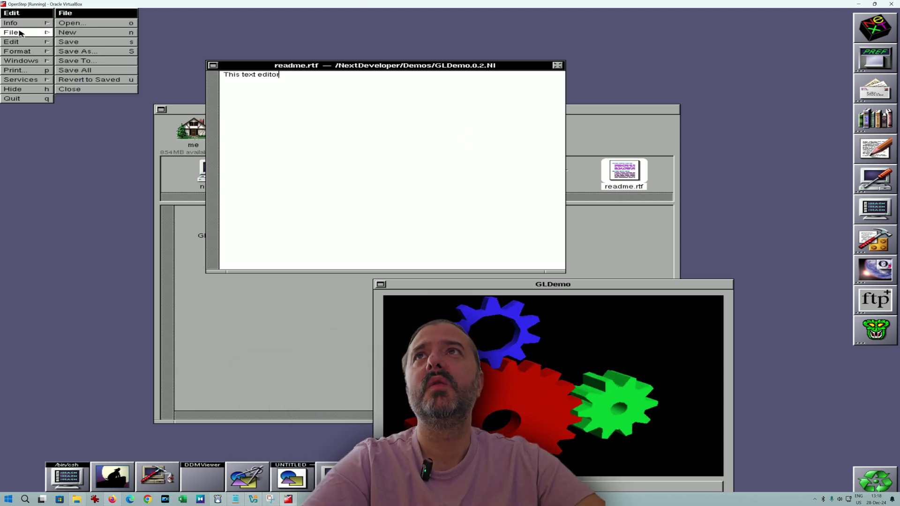
pyautogui.click(25, 42)
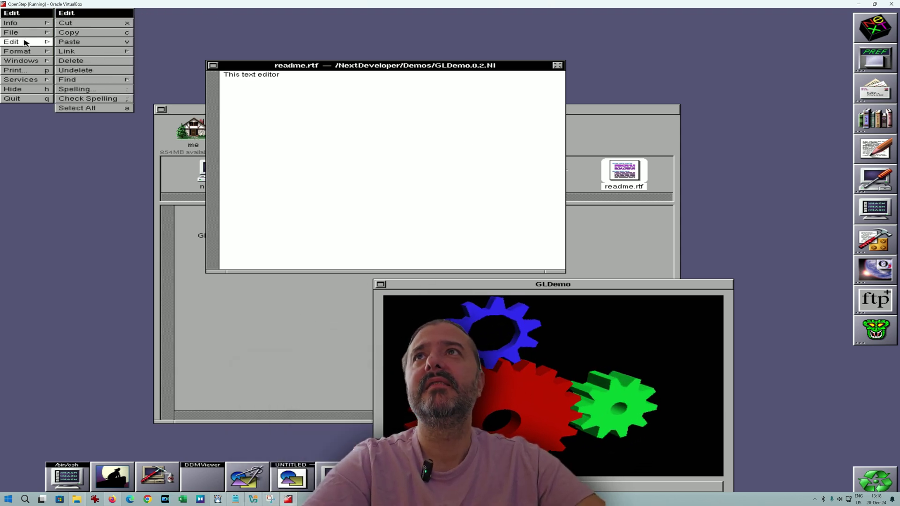
pyautogui.click(26, 51)
pyautogui.click(74, 24)
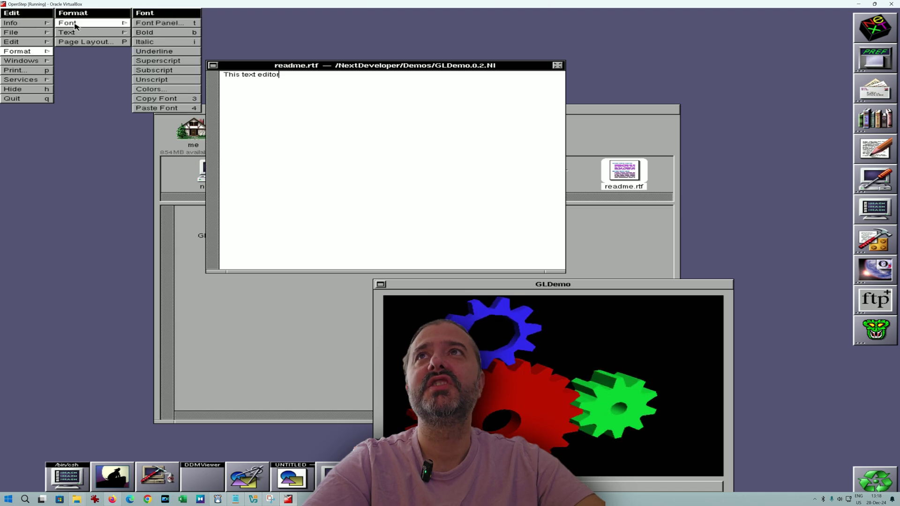
# In the Font Panel, apply NeXTdoc 16 pt, then set the font to Ohlfs 24 pt.
pyautogui.click(163, 22)
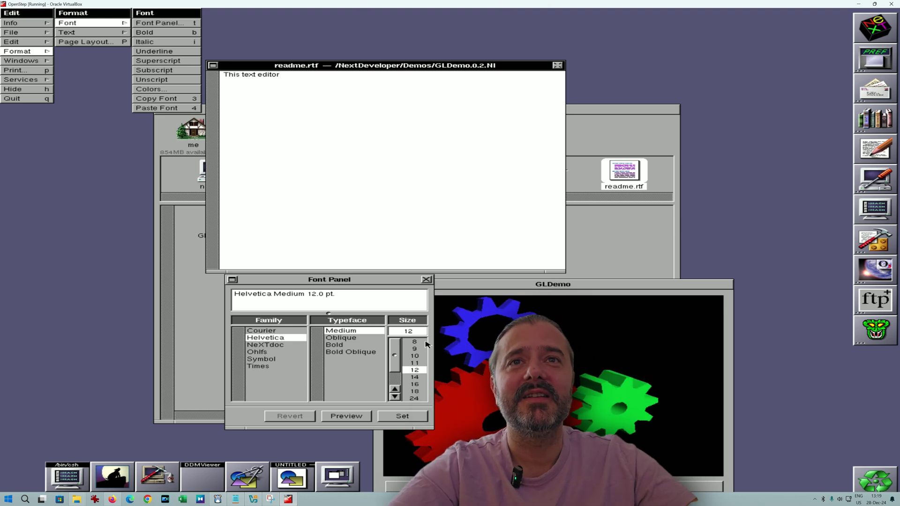
pyautogui.click(285, 345)
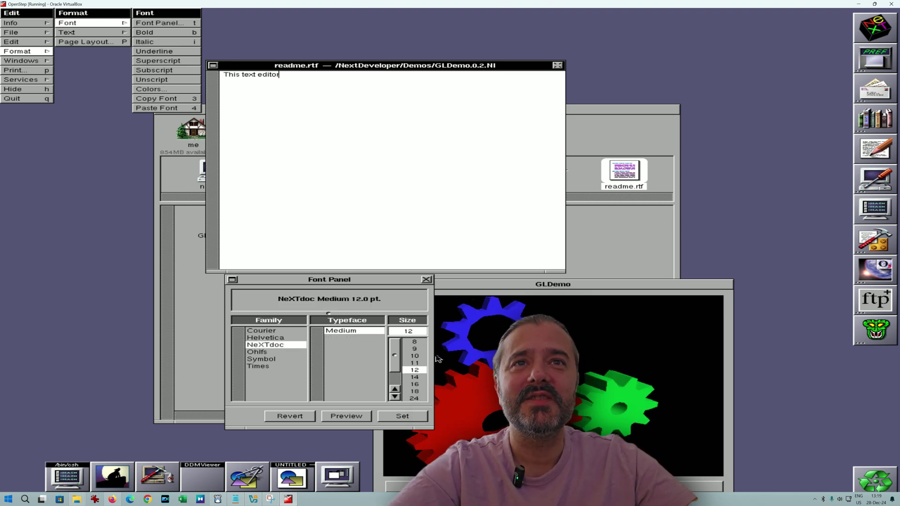
pyautogui.scroll(-2, 406, 356)
pyautogui.click(415, 369)
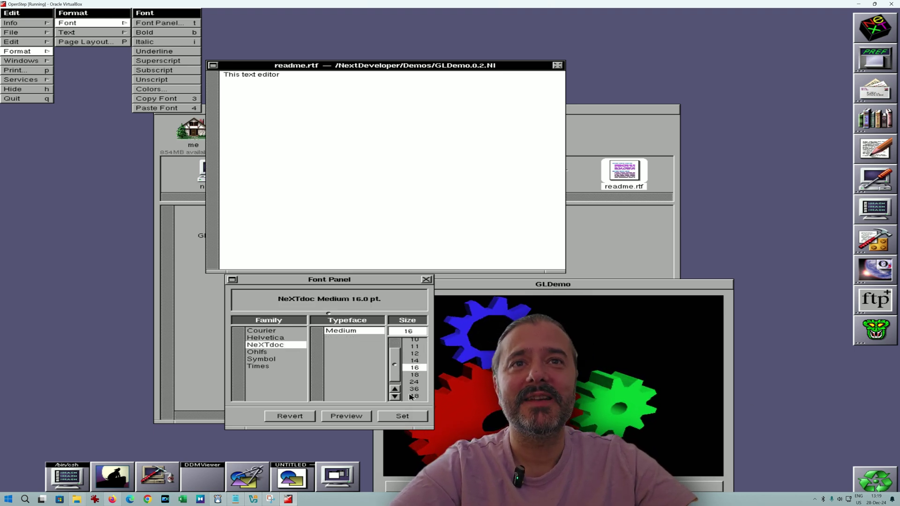
pyautogui.click(405, 417)
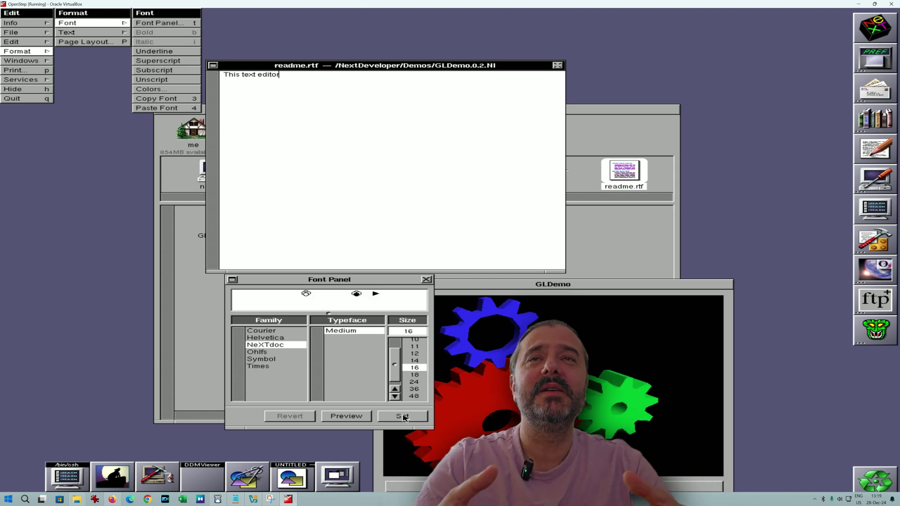
pyautogui.click(258, 359)
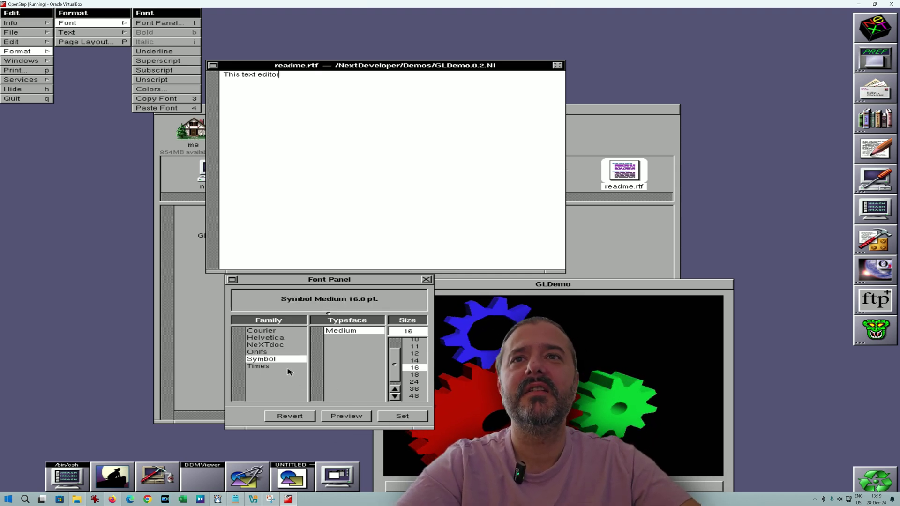
pyautogui.click(287, 352)
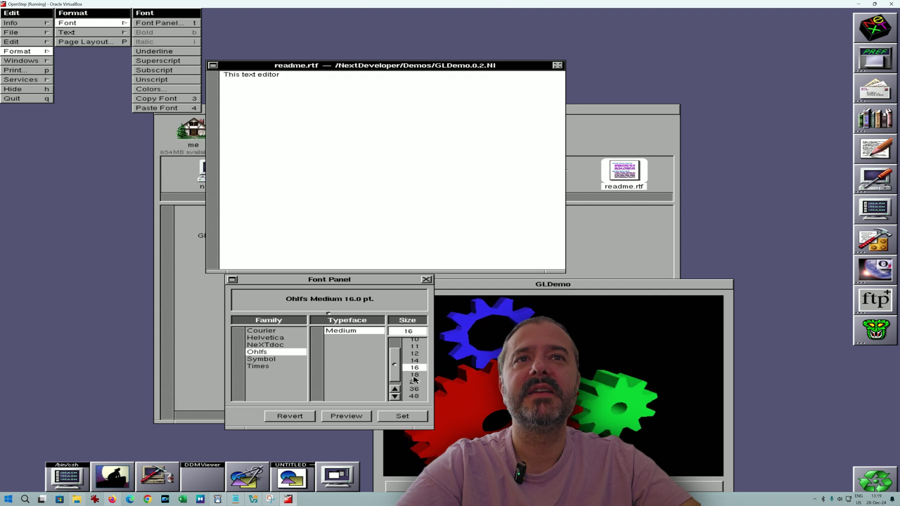
pyautogui.click(405, 415)
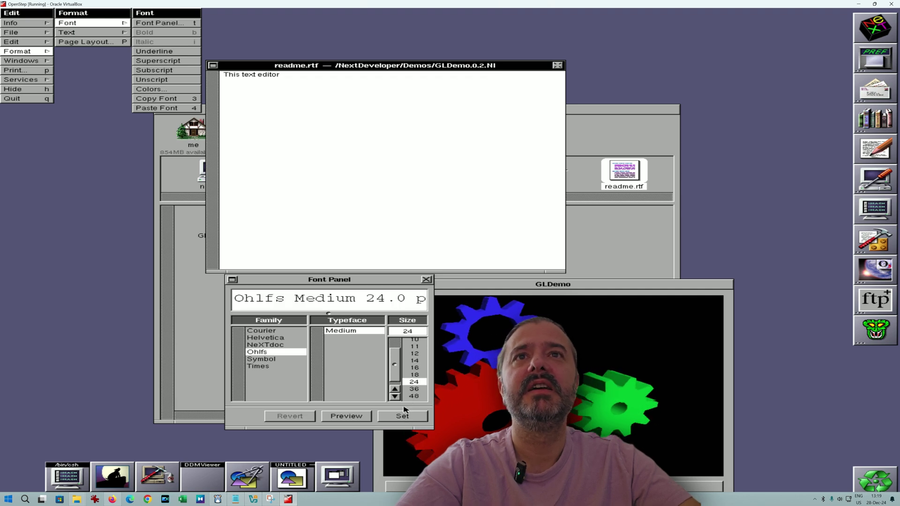
pyautogui.click(378, 331)
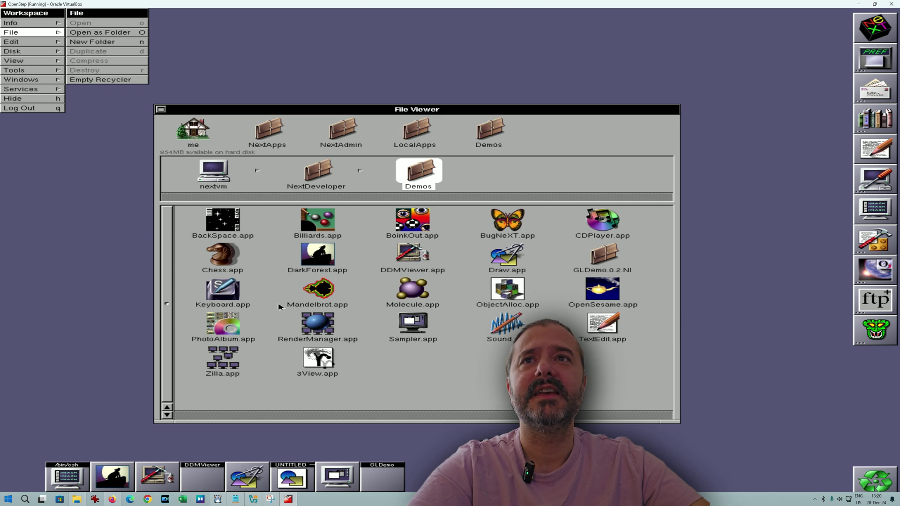
# View the Symbol character set in Keyboard, quit it, and launch Mandelbrot.app.
pyautogui.doubleClick(233, 294)
pyautogui.click(544, 225)
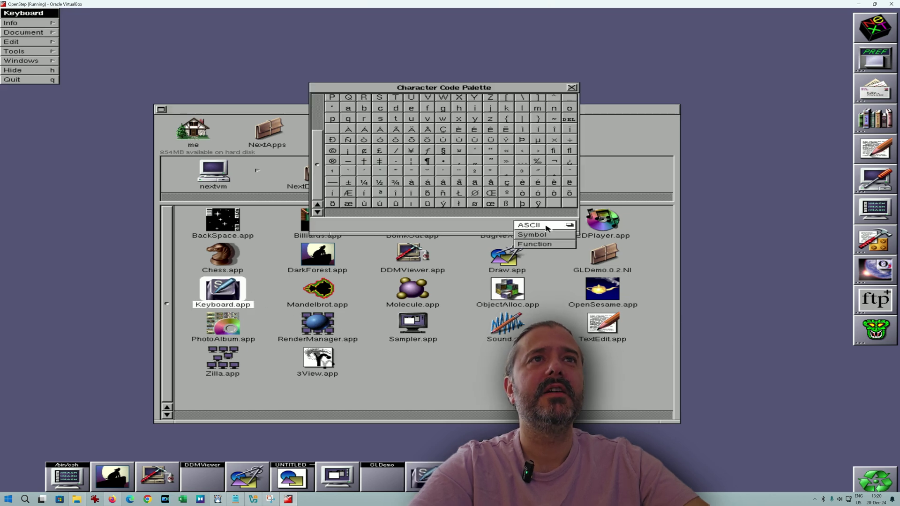
pyautogui.click(548, 234)
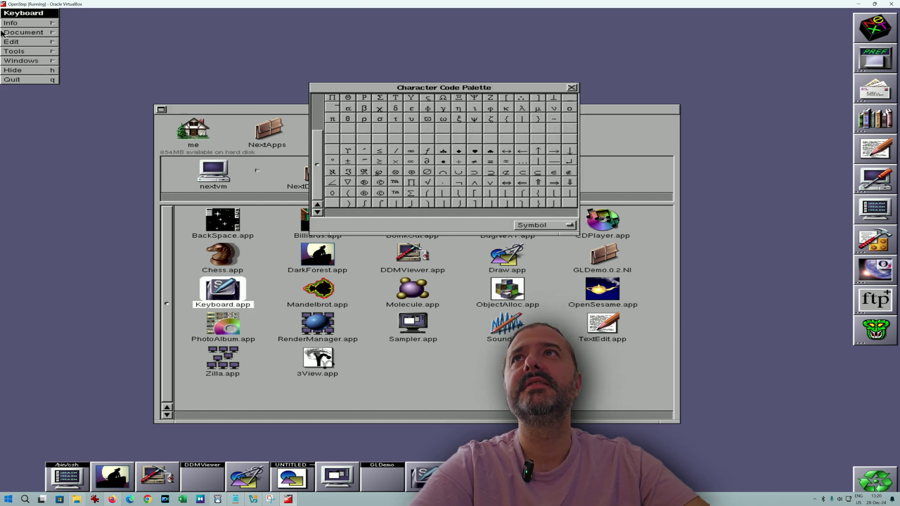
pyautogui.click(12, 80)
pyautogui.doubleClick(322, 287)
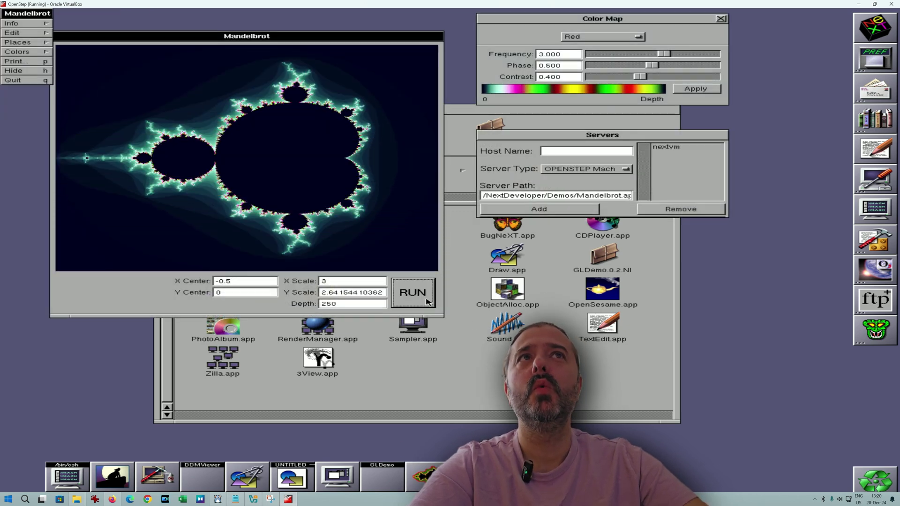
# Apply the Green colour map and re-render the Mandelbrot fractal.
pyautogui.click(641, 37)
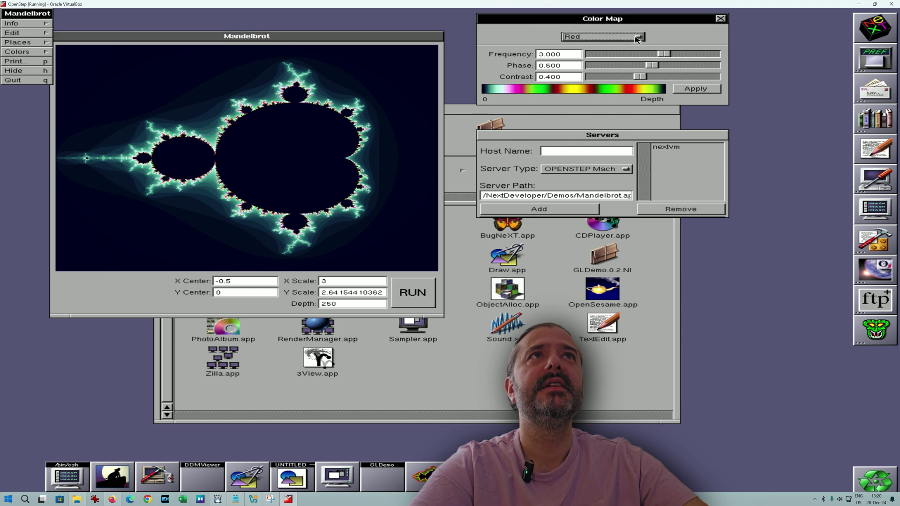
pyautogui.click(640, 37)
pyautogui.click(630, 47)
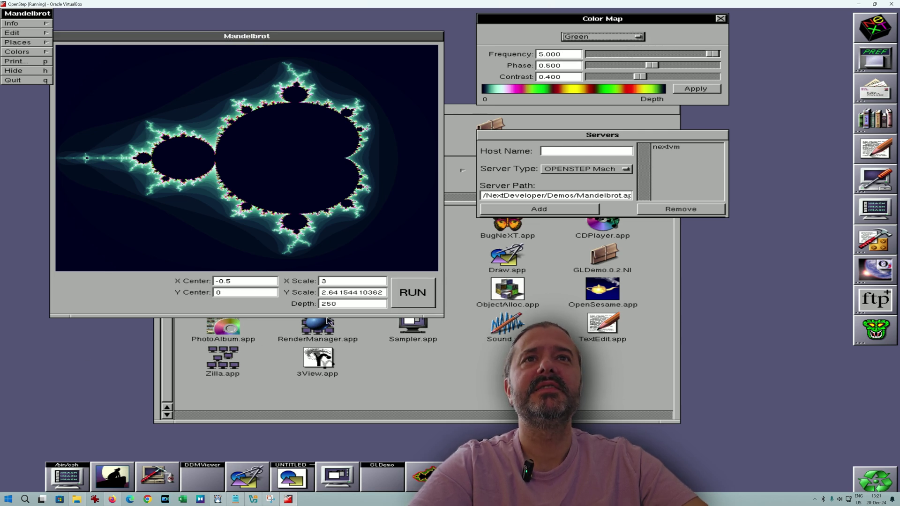
pyautogui.click(425, 293)
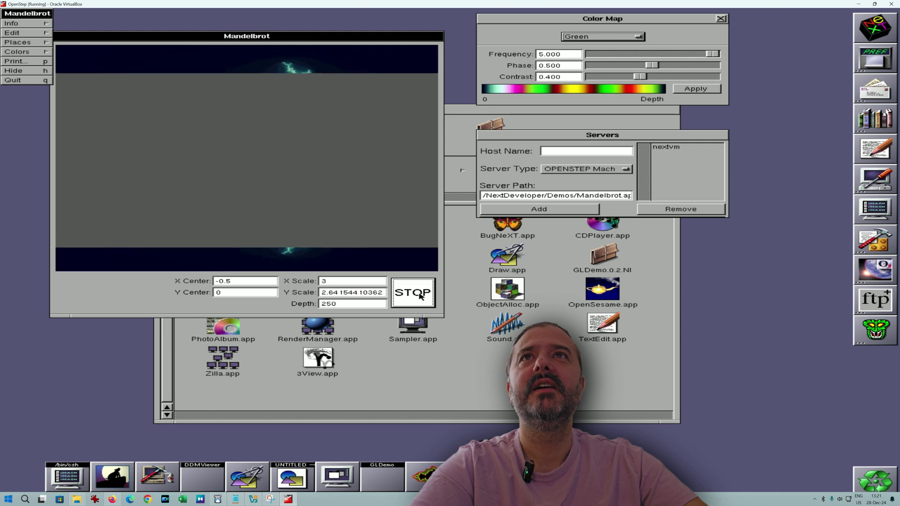
# Jump to the Gingerbread Man preset location and render it.
pyautogui.click(23, 43)
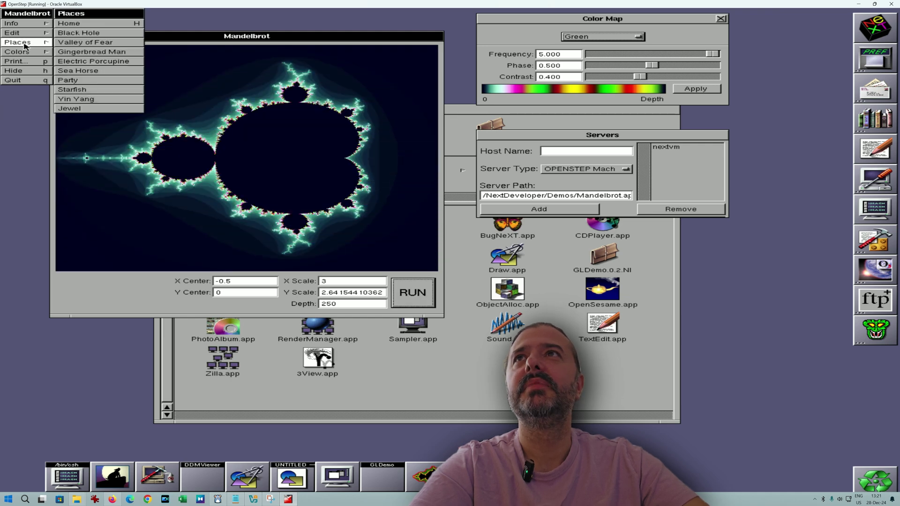
pyautogui.click(70, 44)
pyautogui.click(83, 52)
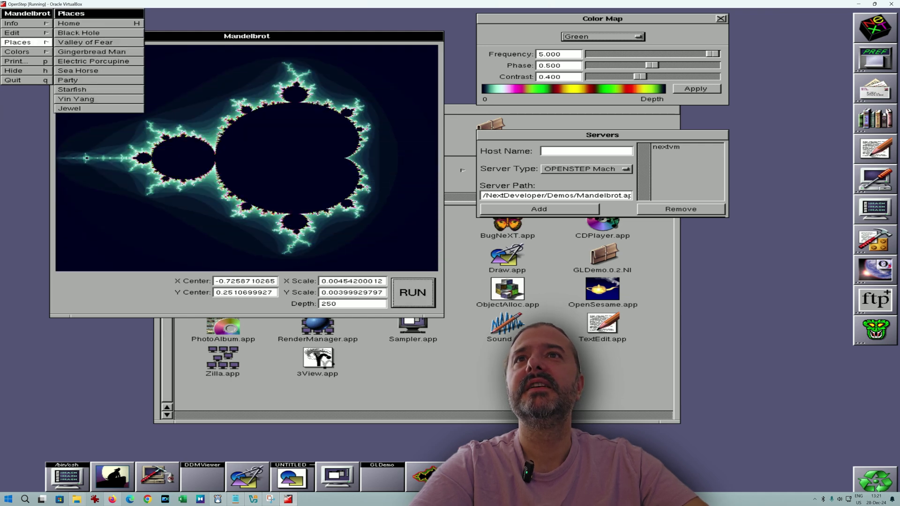
pyautogui.click(412, 292)
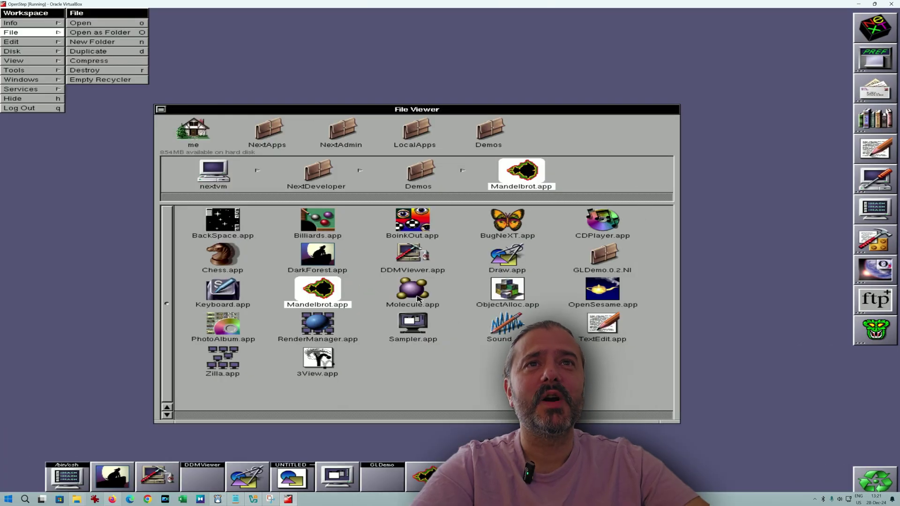
# Launch Molecule, open ethanol.mol, then adjust its magnification and rotate the molecule.
pyautogui.doubleClick(413, 289)
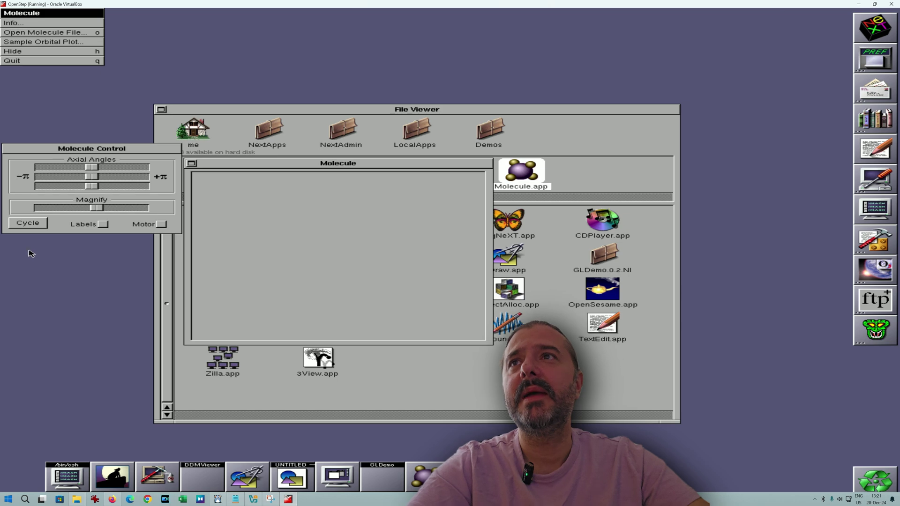
pyautogui.click(81, 33)
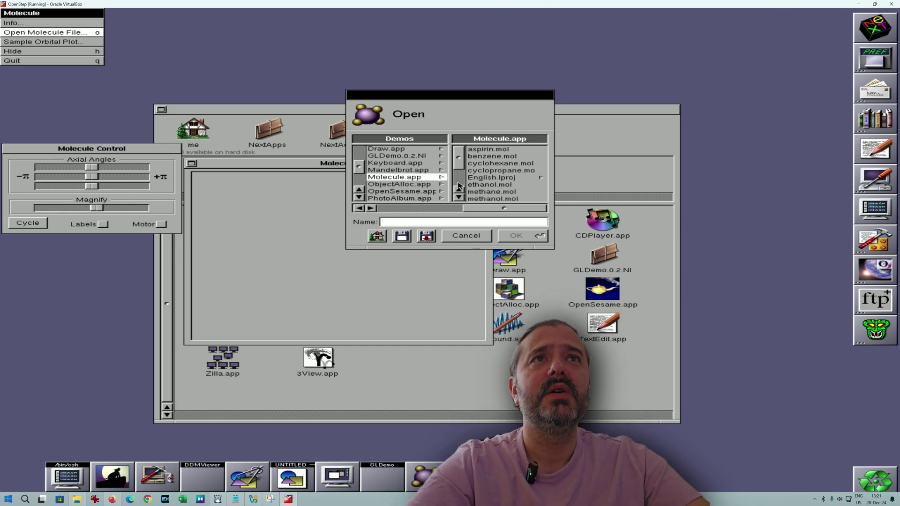
pyautogui.click(490, 184)
pyautogui.click(515, 235)
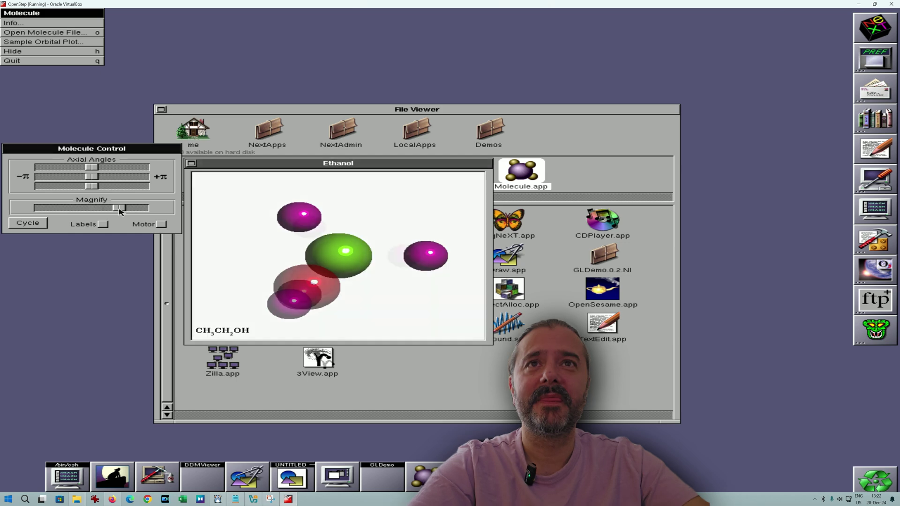
pyautogui.moveTo(119, 209); pyautogui.dragTo(101, 209)
pyautogui.moveTo(95, 177)
pyautogui.mouseDown()
pyautogui.moveTo(141, 177)
pyautogui.moveTo(88, 190)
pyautogui.mouseUp()
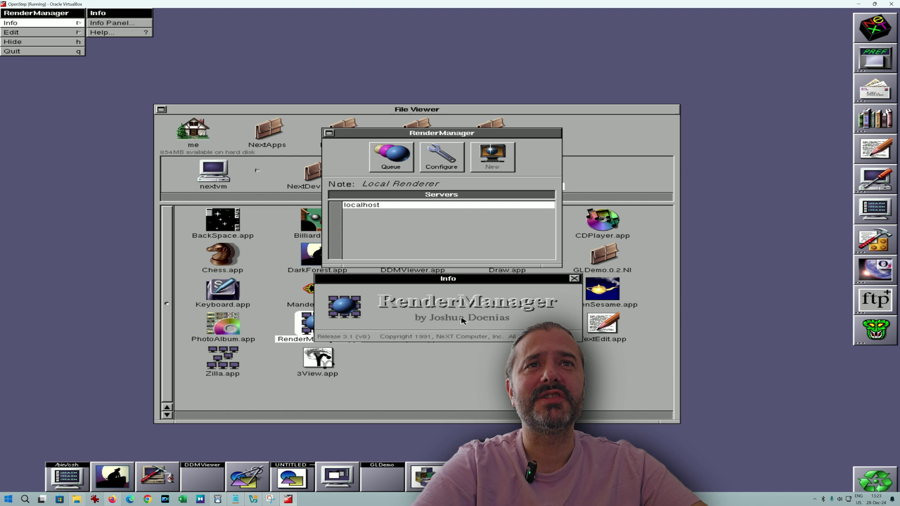
# Close the RenderManager info panel, launch Sound, and bring up its Open panel.
pyautogui.click(574, 279)
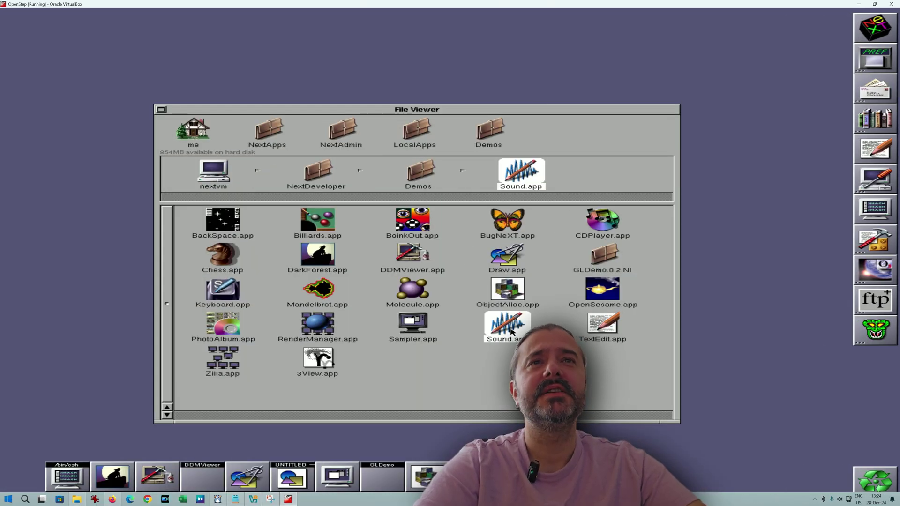
pyautogui.doubleClick(514, 336)
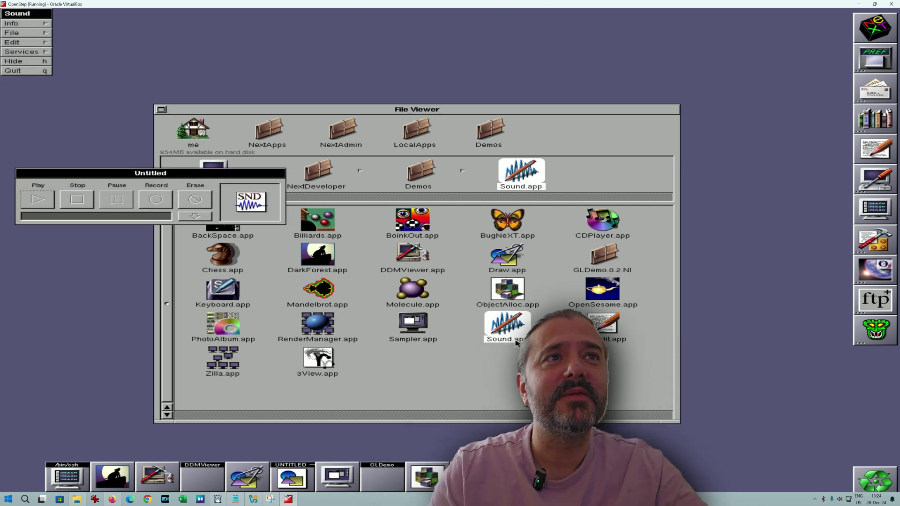
pyautogui.hotkey('alt', 'o')
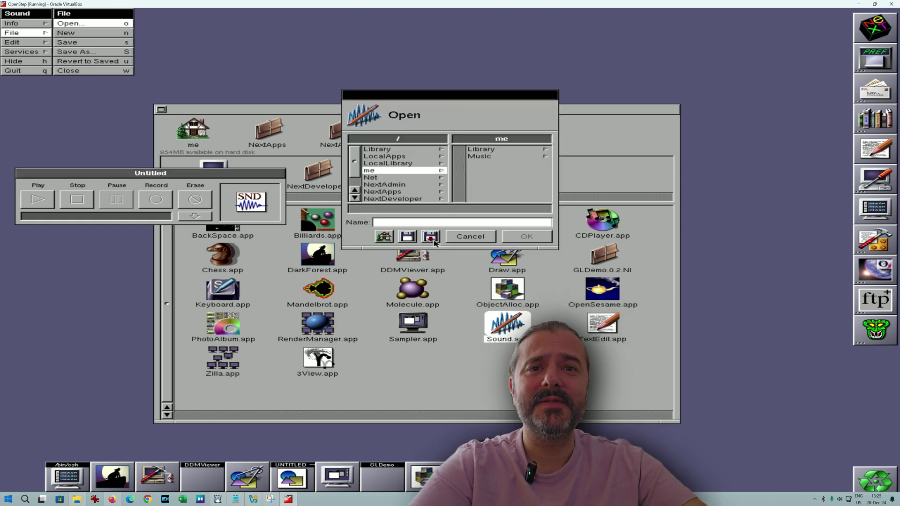
# Eject the unreadable floppy disk from the Open panel and dismiss the removal notice.
pyautogui.click(407, 237)
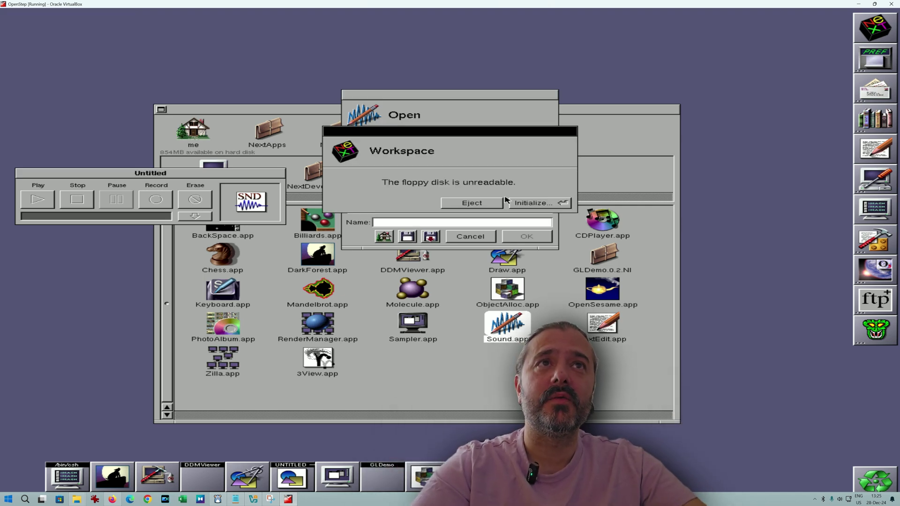
pyautogui.click(472, 203)
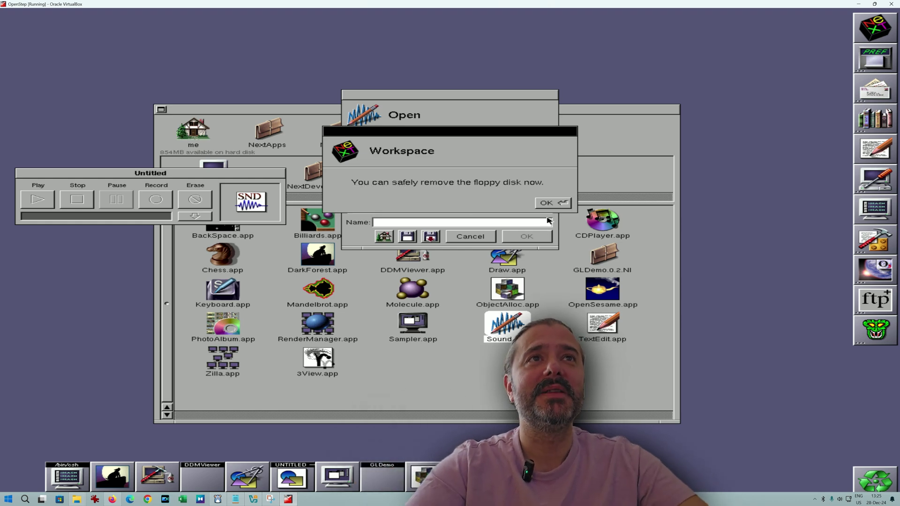
pyautogui.click(556, 203)
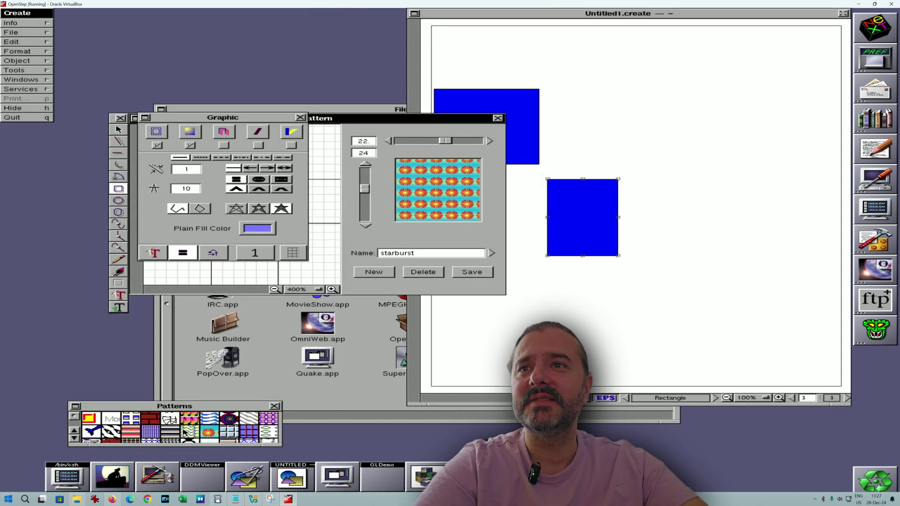
# Switch Create's Pattern panel to Red_Blinds and delete that pattern.
pyautogui.click(160, 431)
pyautogui.click(132, 431)
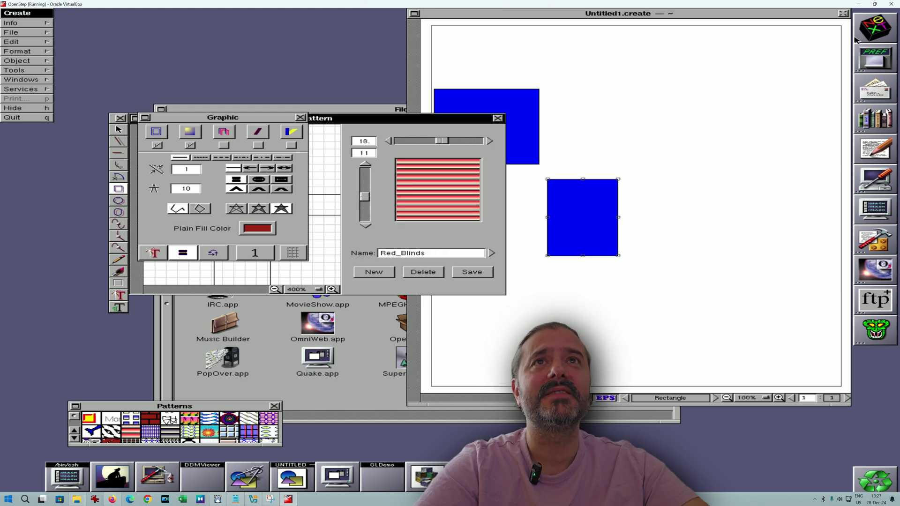
pyautogui.click(435, 270)
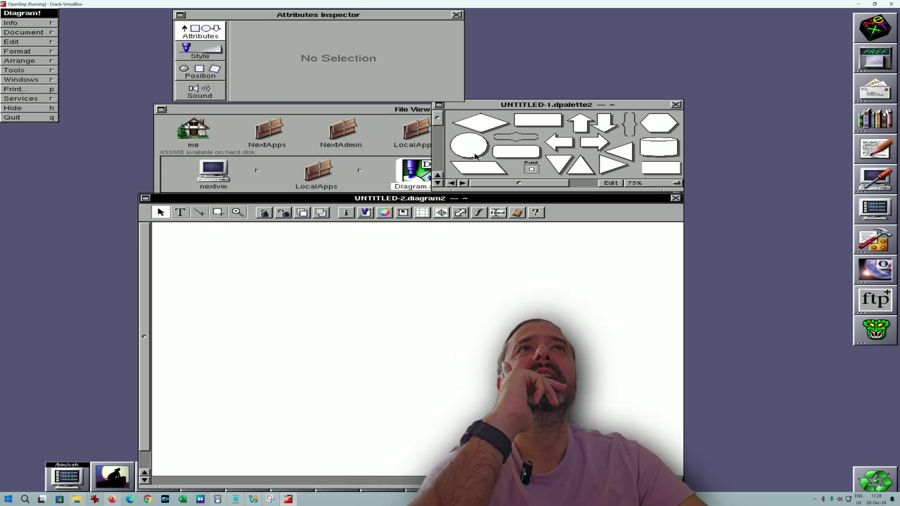
# Drag an ellipse and a right arrow from the palette onto the diagram.
pyautogui.moveTo(469, 146); pyautogui.dragTo(443, 329)
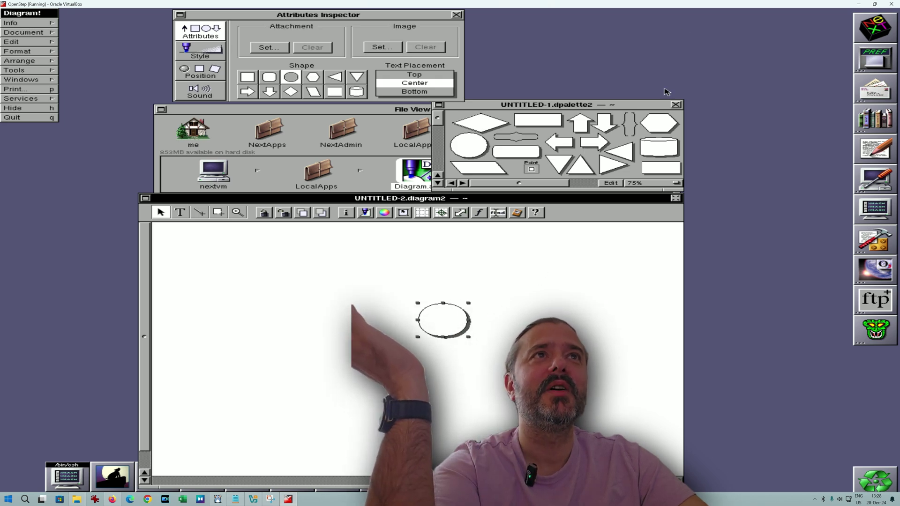
pyautogui.moveTo(594, 142); pyautogui.dragTo(532, 293)
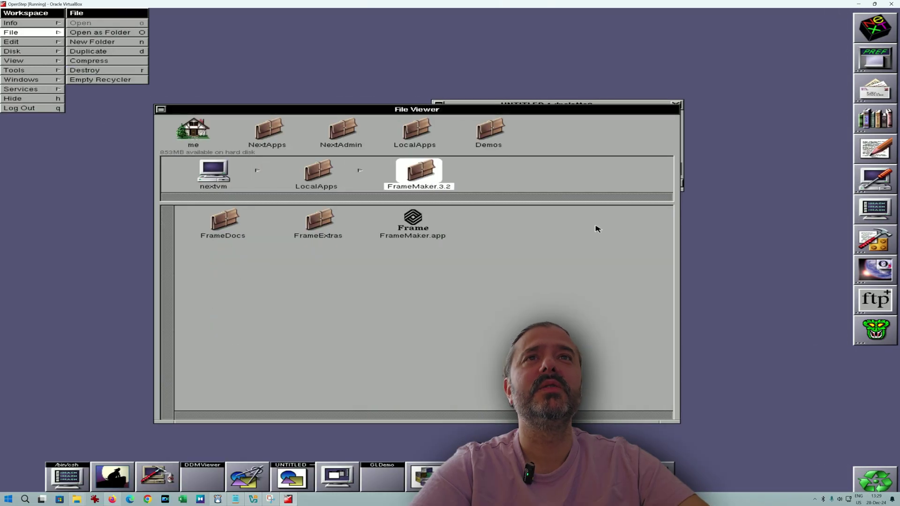
# Launch FrameMaker and close its Demo.frame welcome document.
pyautogui.doubleClick(406, 237)
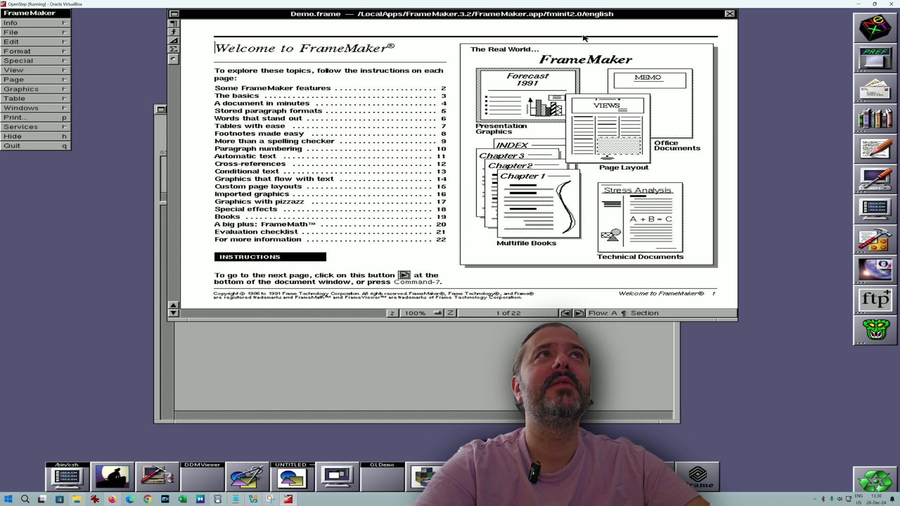
pyautogui.click(730, 15)
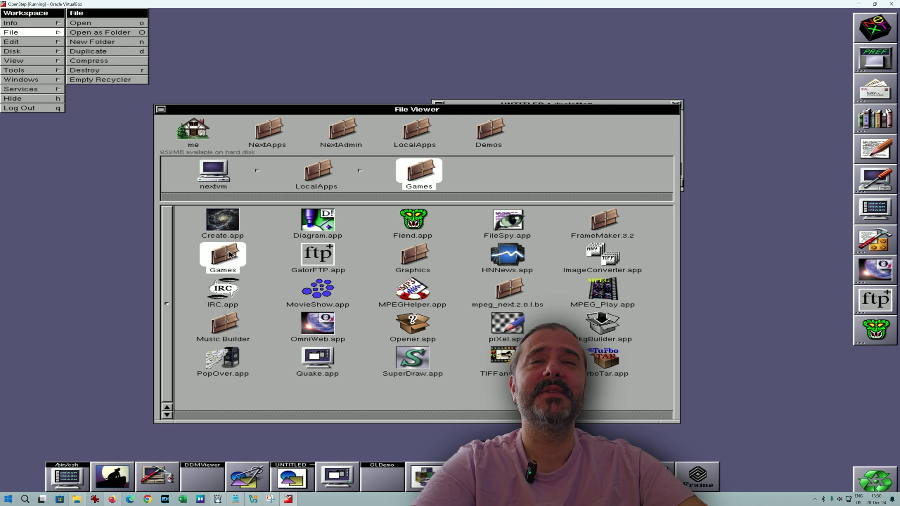
# Open the Games folder, launch BlastApp, then launch Solitaire.
pyautogui.doubleClick(230, 254)
pyautogui.click(229, 255)
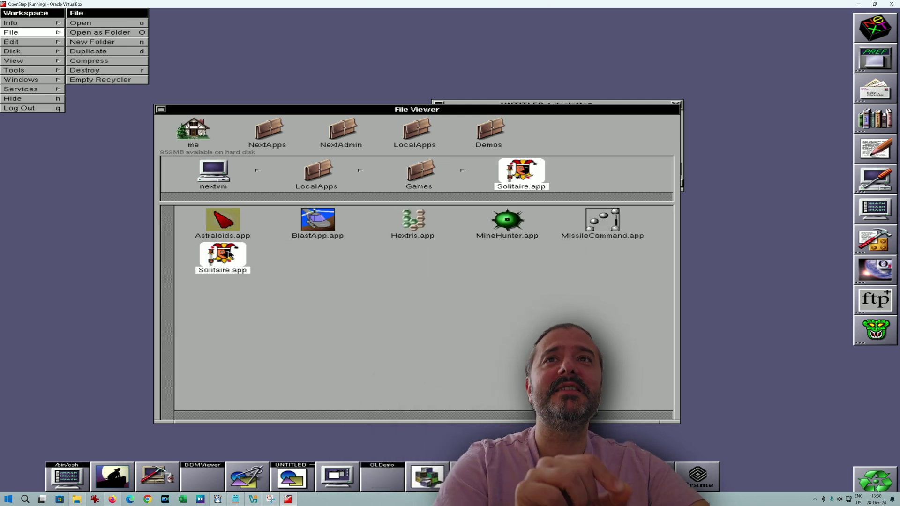
pyautogui.doubleClick(313, 227)
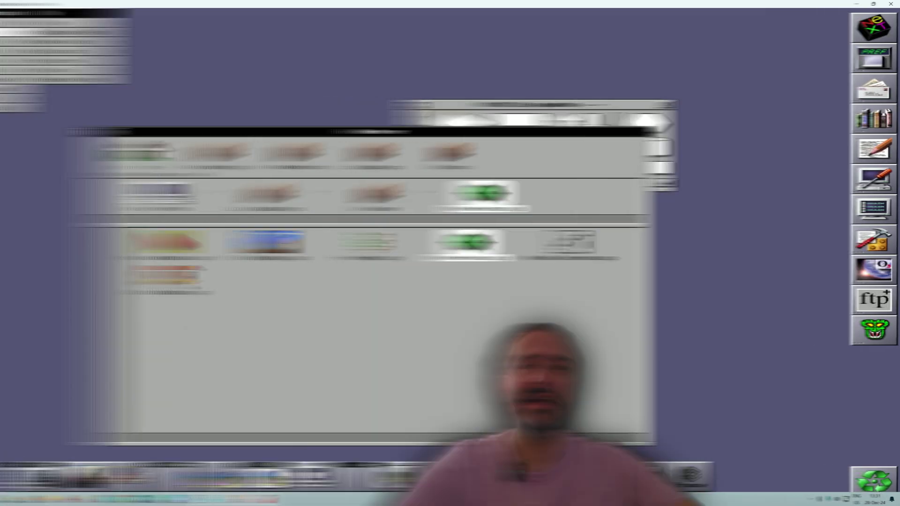
pyautogui.doubleClick(212, 288)
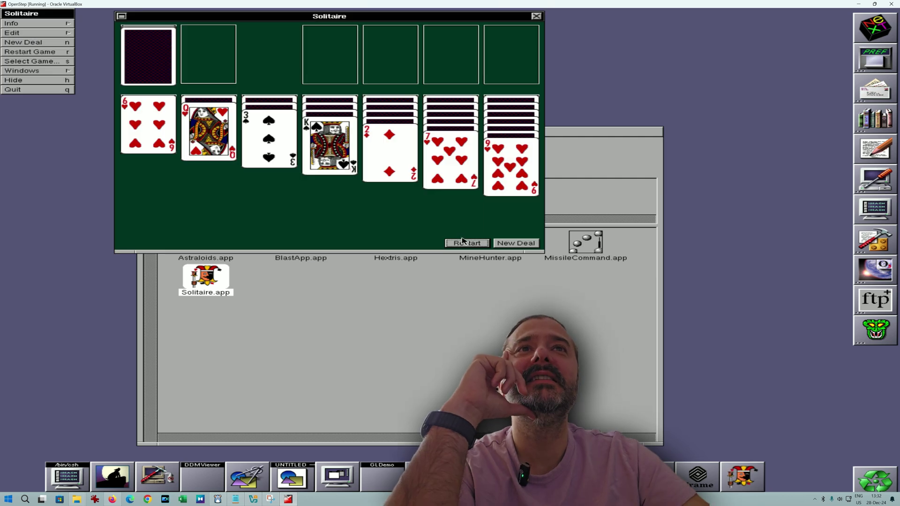
# Restart Solitaire, move a few cards, drag the window aside, and quit Solitaire.
pyautogui.click(465, 242)
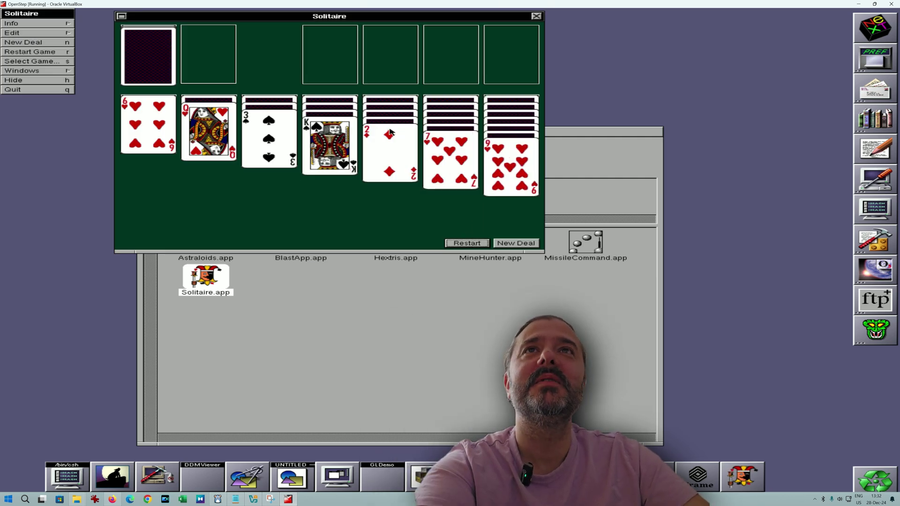
pyautogui.moveTo(349, 137); pyautogui.dragTo(379, 68)
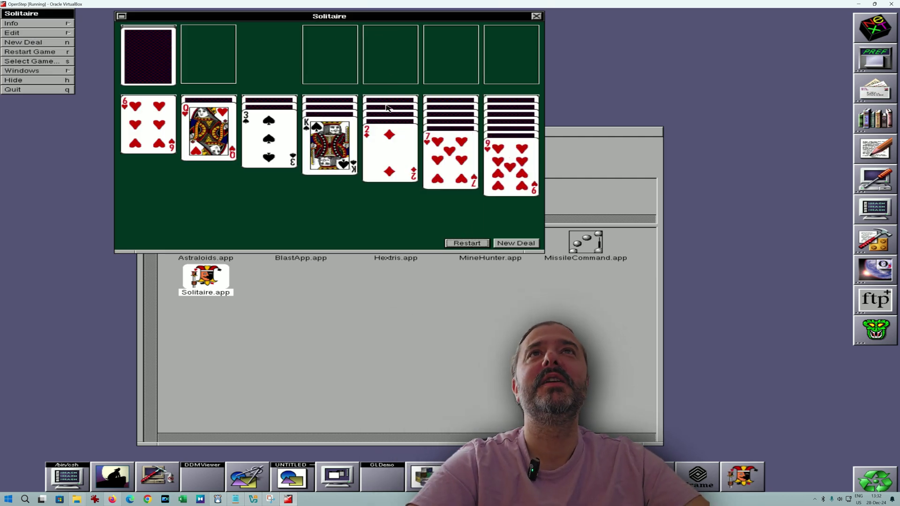
pyautogui.moveTo(350, 123); pyautogui.dragTo(347, 35)
pyautogui.moveTo(216, 121); pyautogui.dragTo(226, 27)
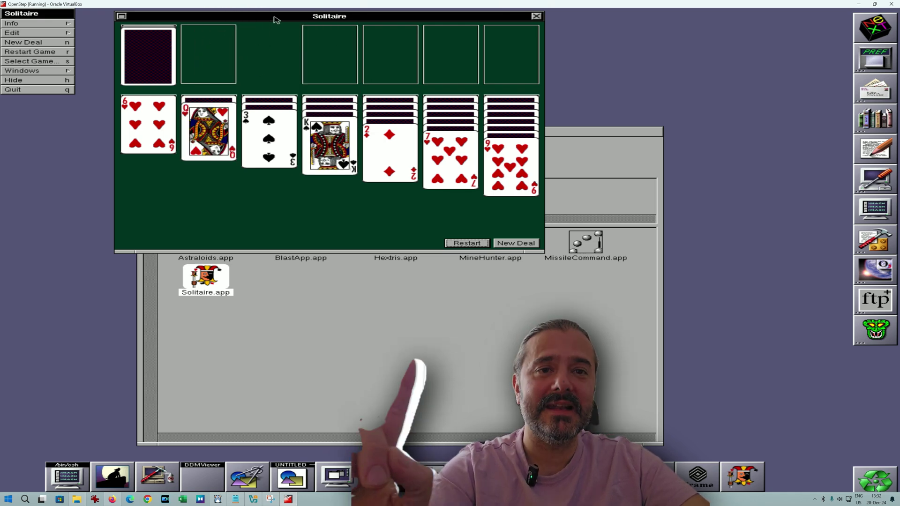
pyautogui.moveTo(275, 19); pyautogui.dragTo(377, 124)
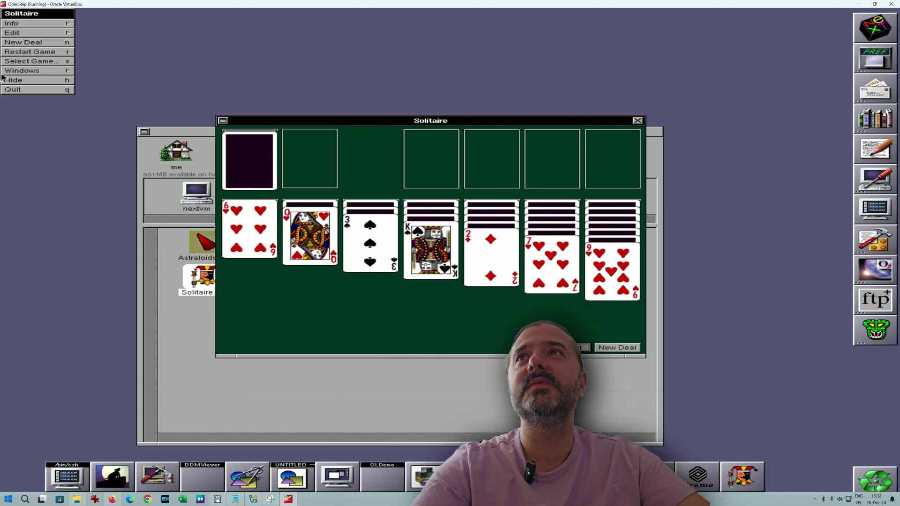
pyautogui.click(14, 90)
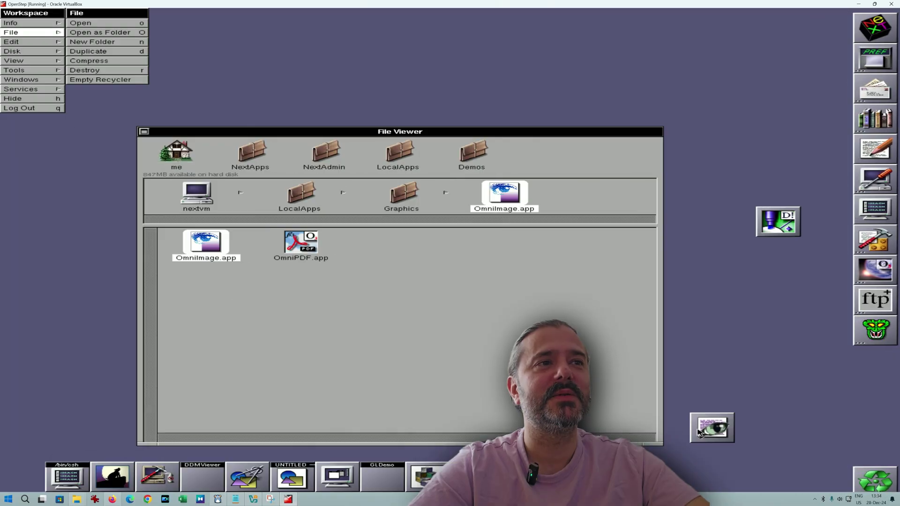
# Launch FileSpy, then quit it to return to the Workspace.
pyautogui.doubleClick(698, 431)
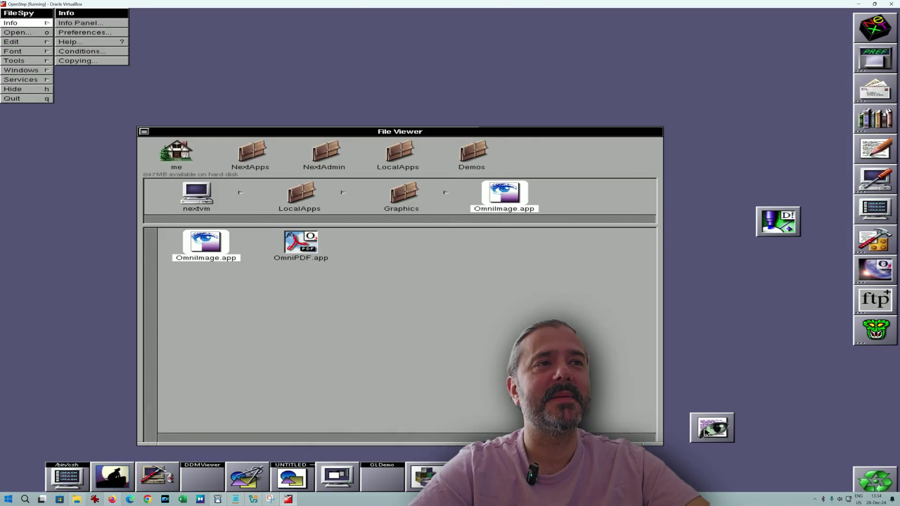
pyautogui.click(41, 99)
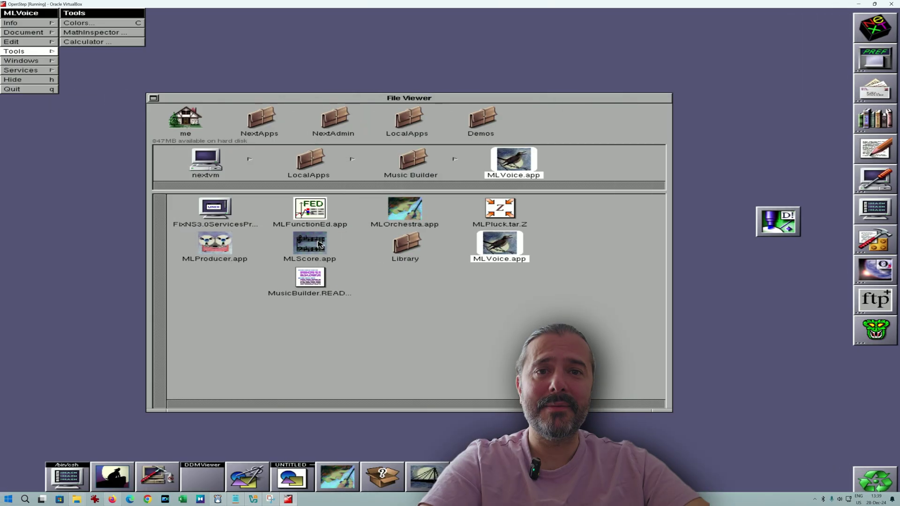
pyautogui.click(318, 243)
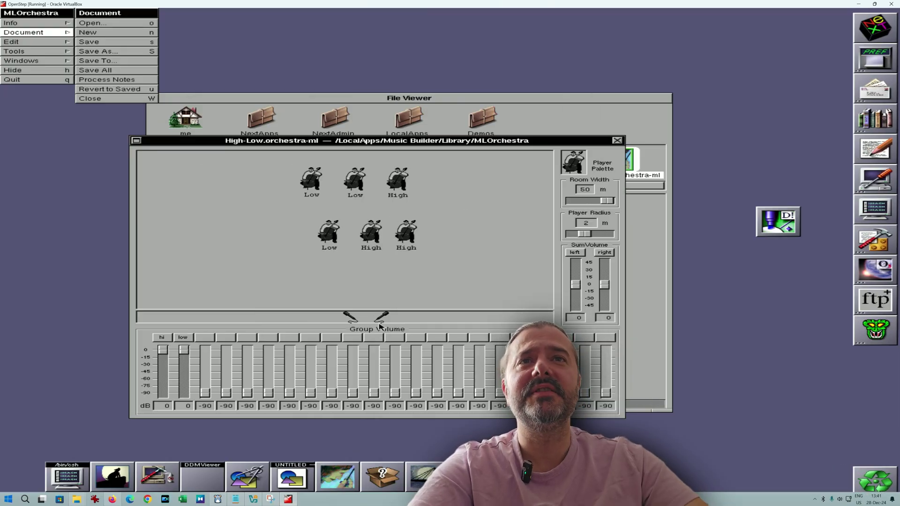
# Drag one High player lower, then close the High-Low orchestra without saving.
pyautogui.moveTo(368, 251); pyautogui.dragTo(376, 282)
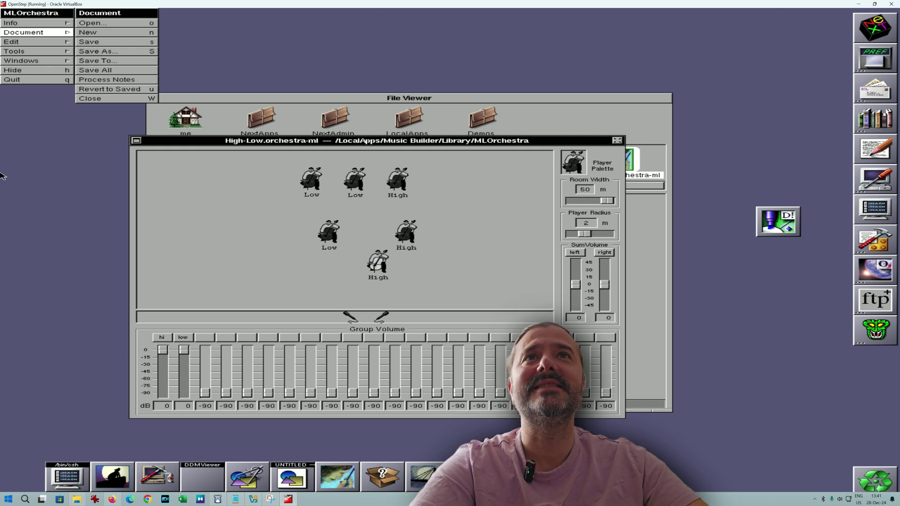
pyautogui.click(616, 141)
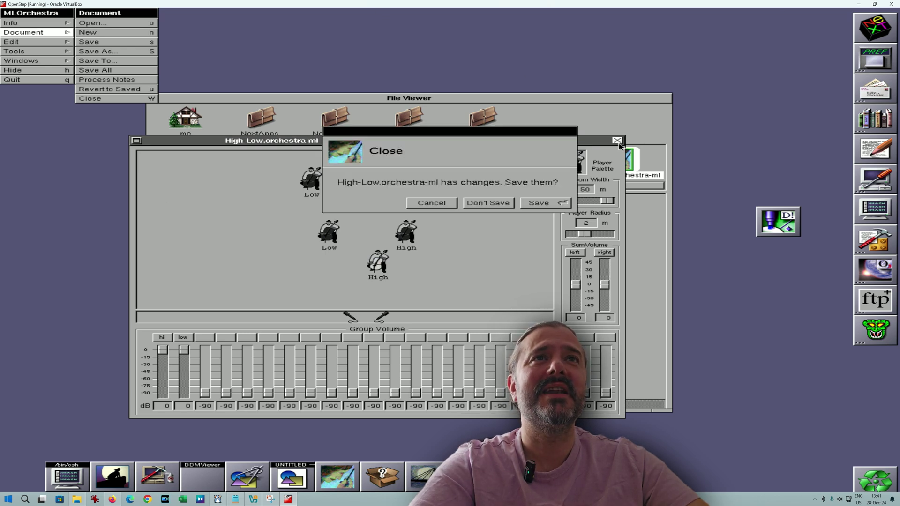
pyautogui.click(474, 205)
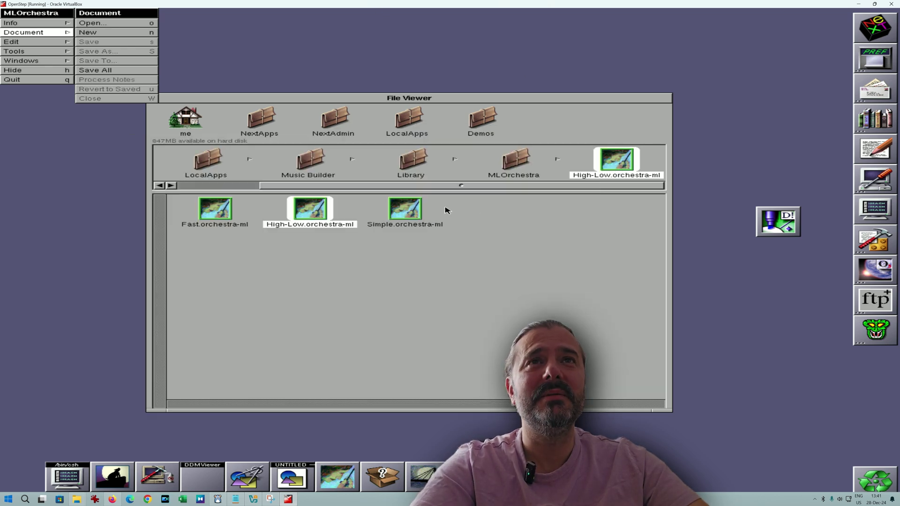
# Browse back to the Library folder and open MLScore in the File Viewer.
pyautogui.click(514, 168)
pyautogui.click(510, 169)
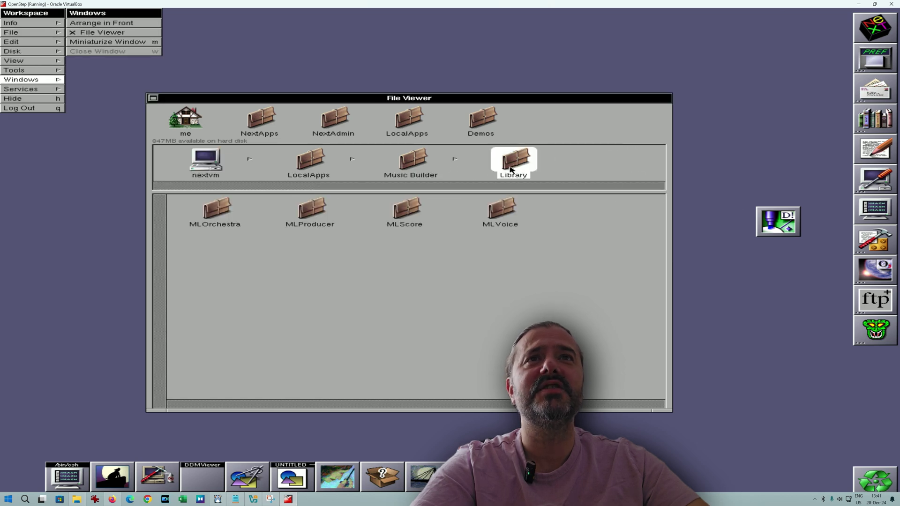
pyautogui.click(416, 210)
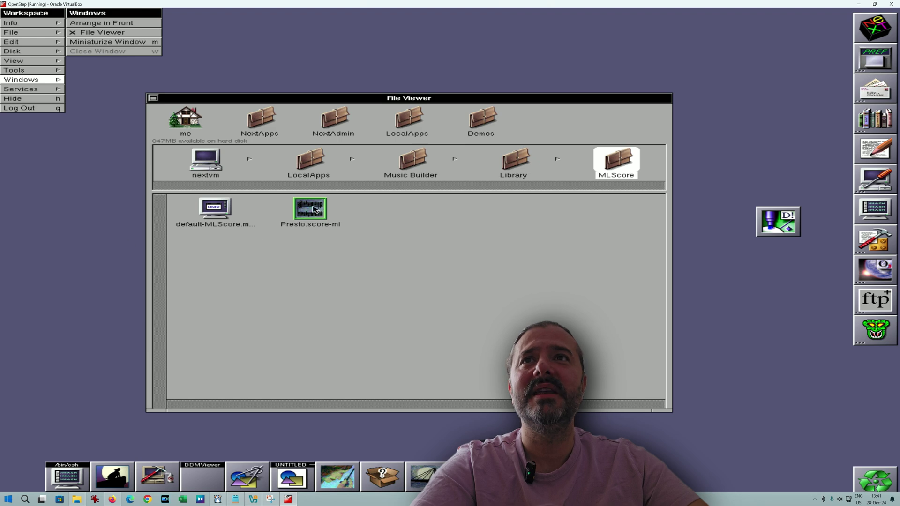
# Open Presto.score-ml and export it as a MIDI file named 'test'.
pyautogui.doubleClick(305, 214)
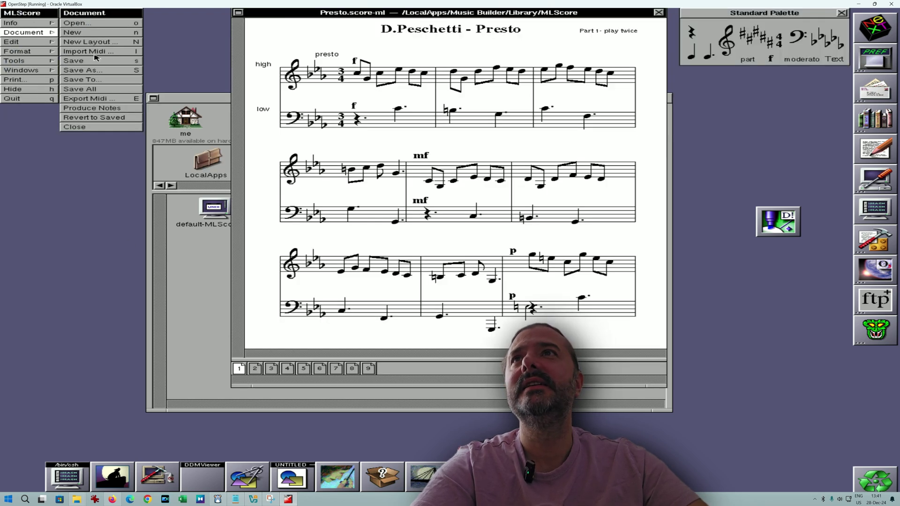
pyautogui.click(99, 98)
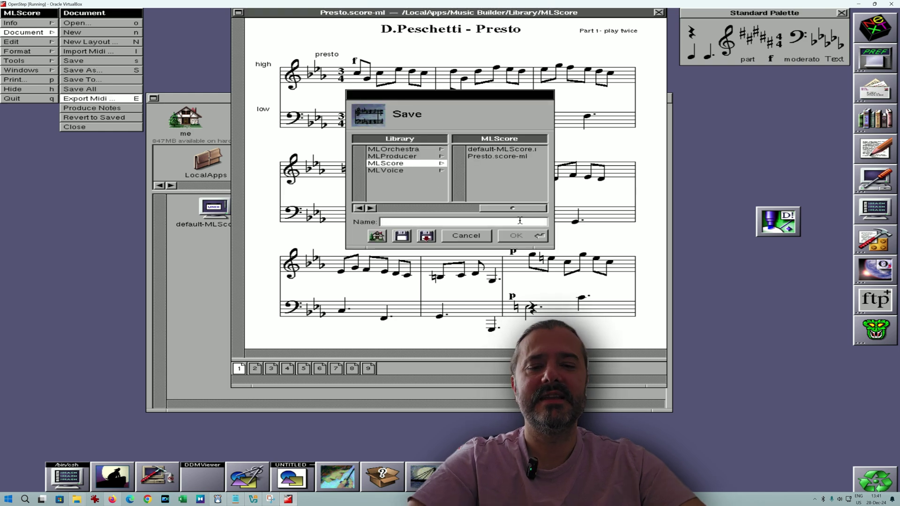
pyautogui.write('test')
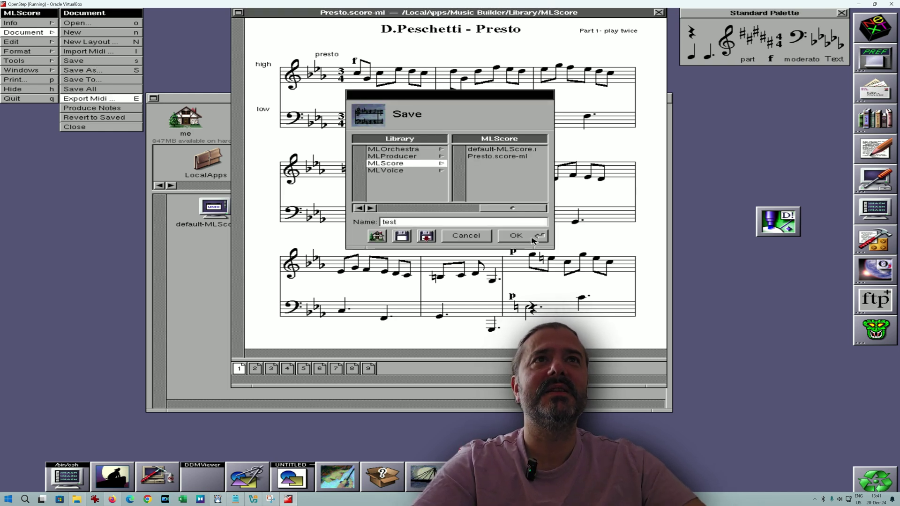
pyautogui.click(532, 239)
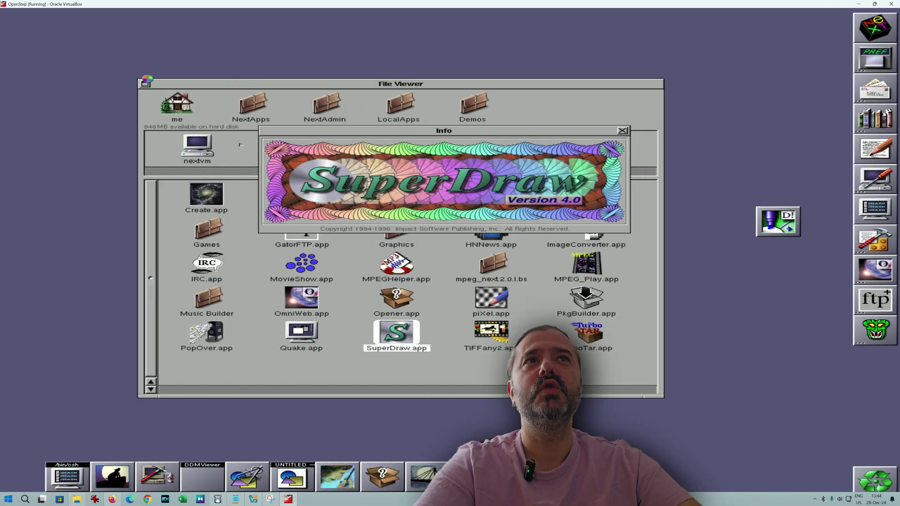
# Miniaturize the File Viewer, pick PANTONE Process Cyan, then try the spectrum palette and magnifier.
pyautogui.click(145, 83)
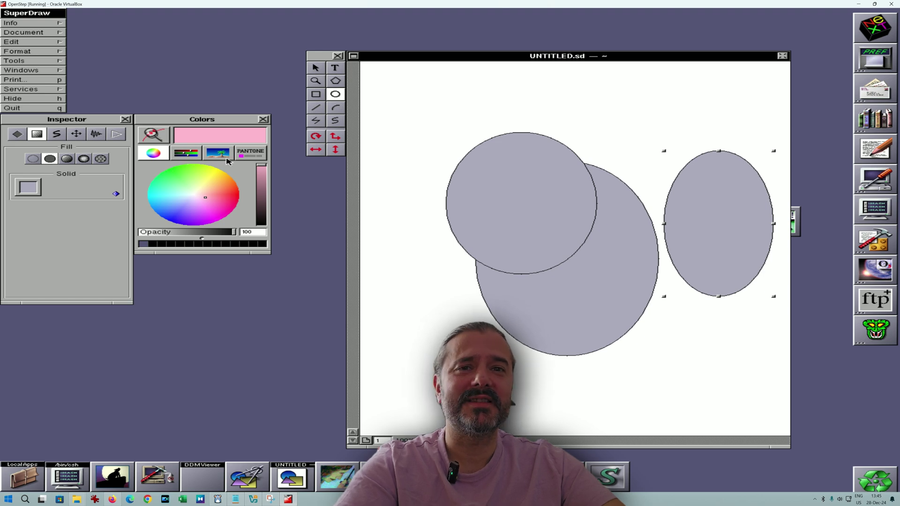
pyautogui.click(246, 157)
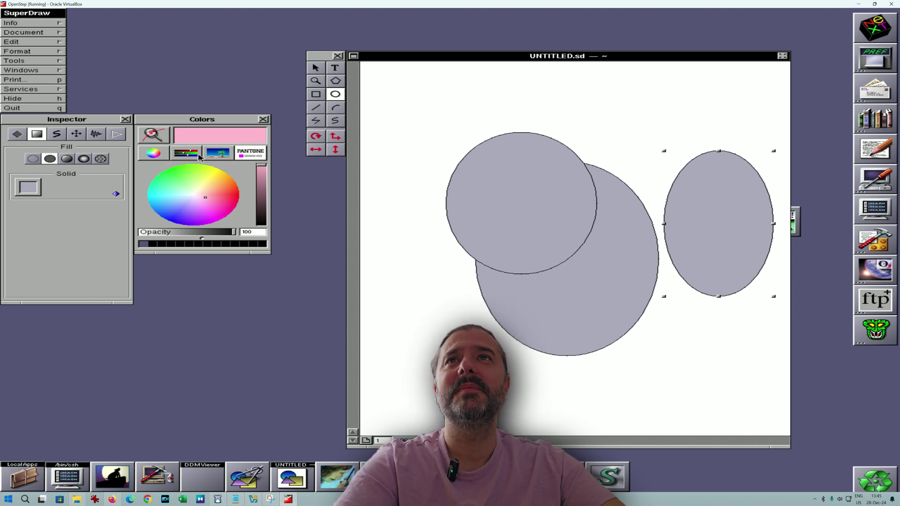
pyautogui.click(265, 151)
pyautogui.click(235, 179)
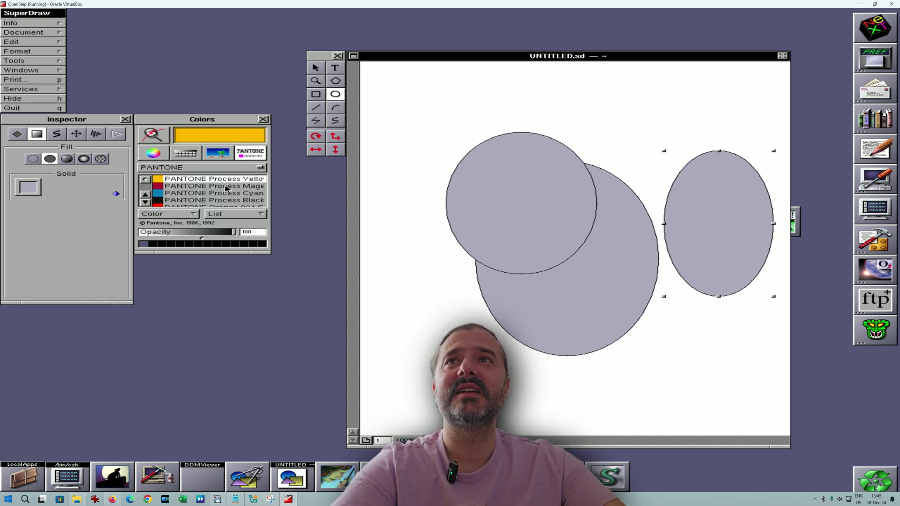
pyautogui.click(225, 192)
pyautogui.click(215, 159)
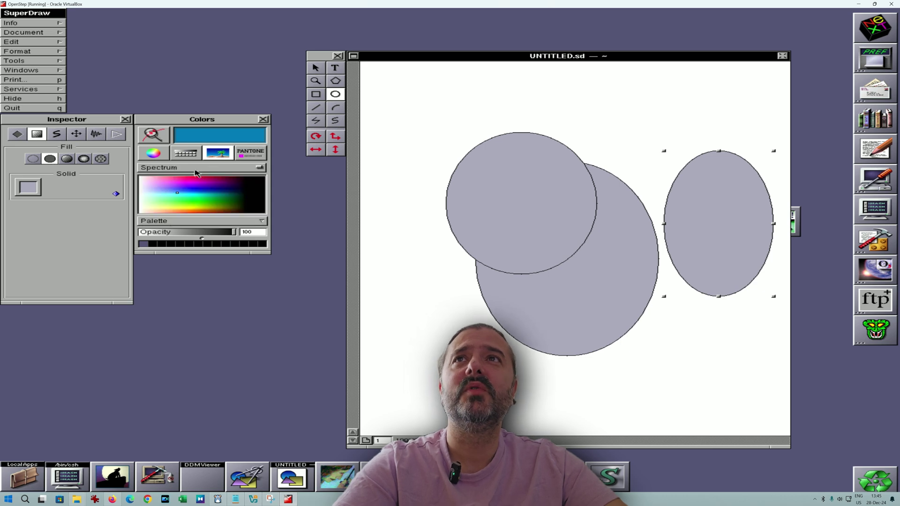
pyautogui.click(154, 136)
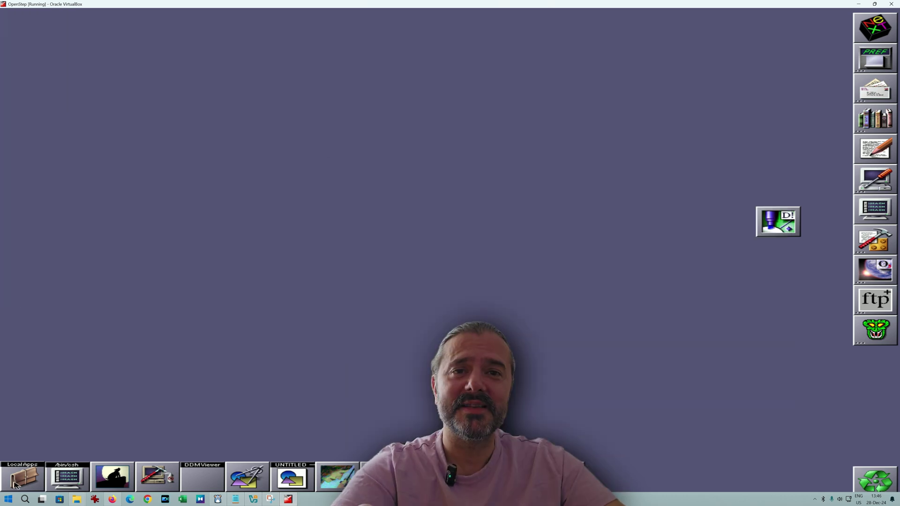
# Reopen the File Viewer from its miniwindow and move TIFFany's preview window aside.
pyautogui.doubleClick(14, 484)
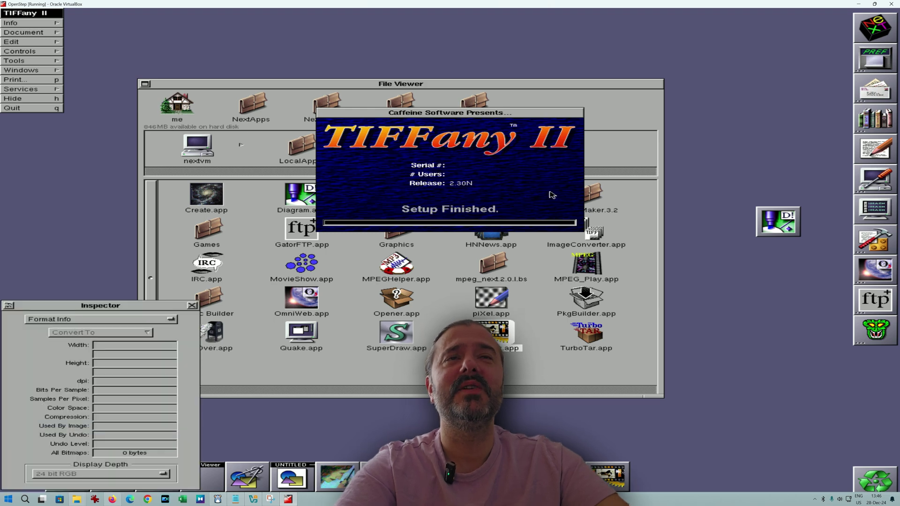
pyautogui.moveTo(417, 173); pyautogui.dragTo(356, 211)
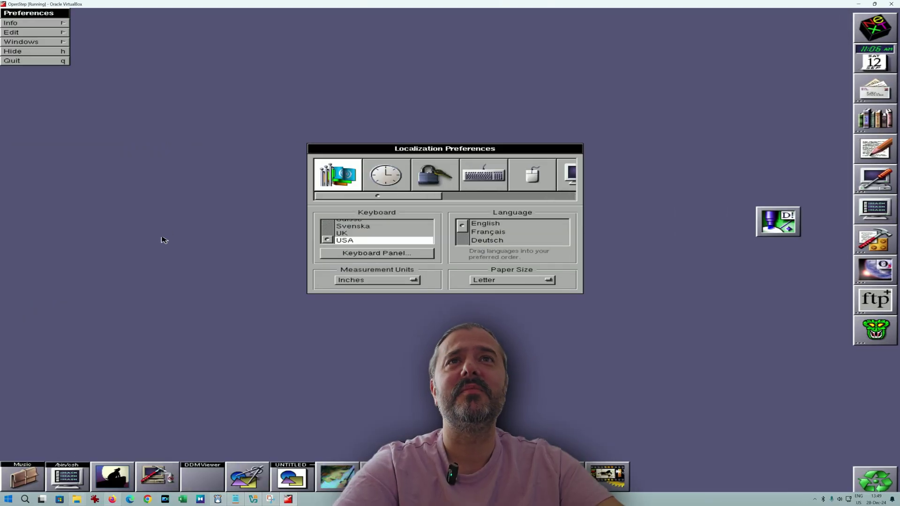
# Browse the Date & Time, Password, Keyboard, Mouse and Display preference panels.
pyautogui.click(368, 181)
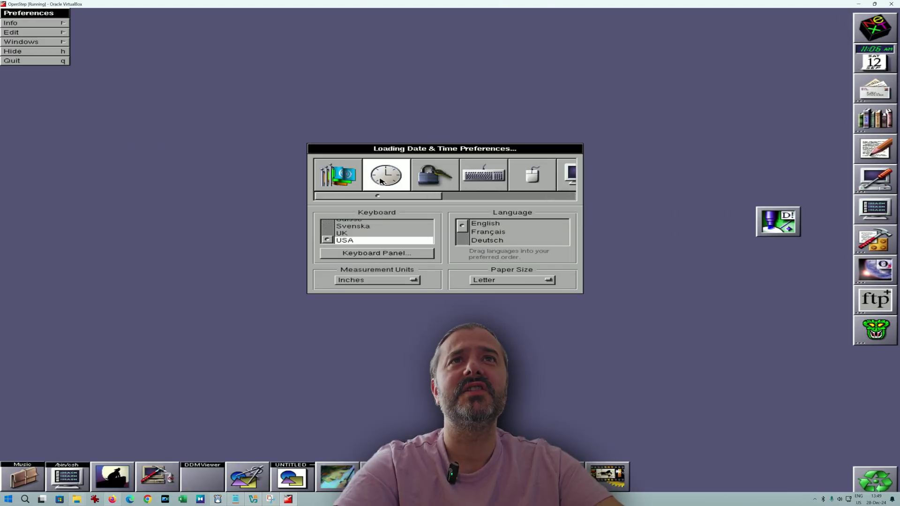
pyautogui.click(433, 176)
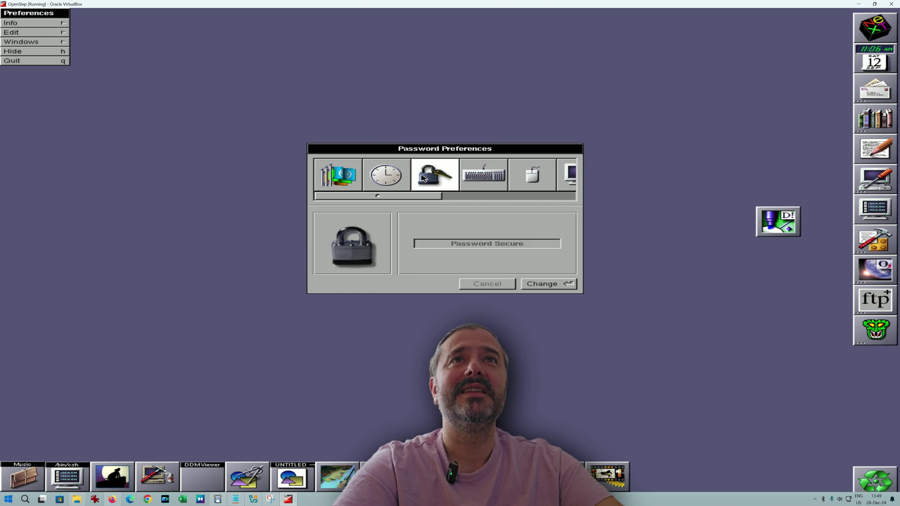
pyautogui.click(471, 185)
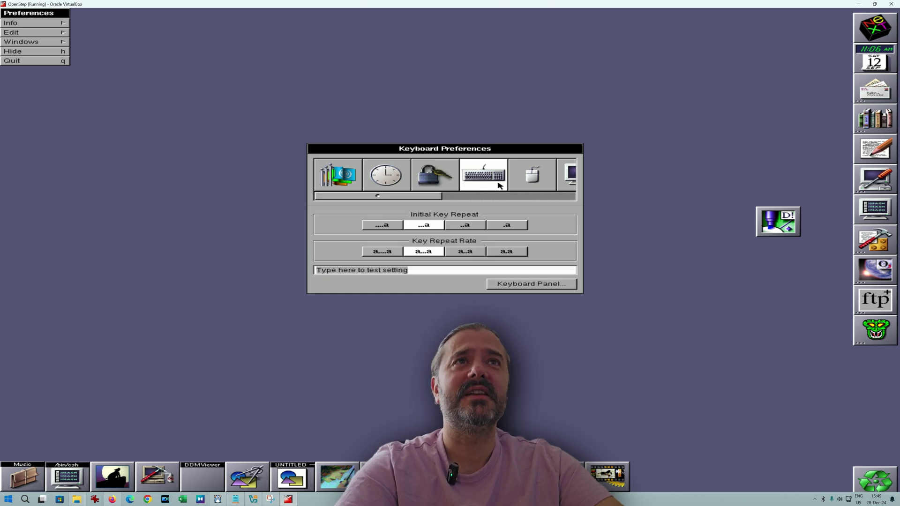
pyautogui.click(518, 184)
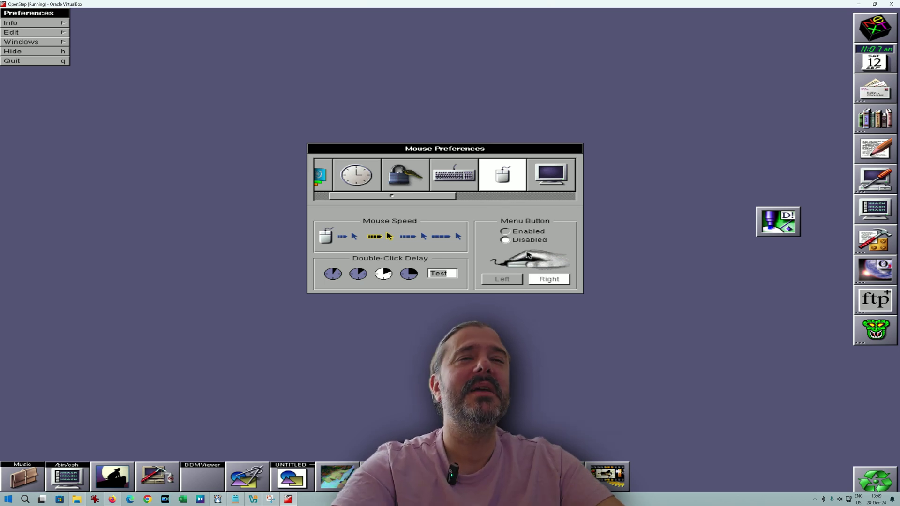
pyautogui.click(554, 181)
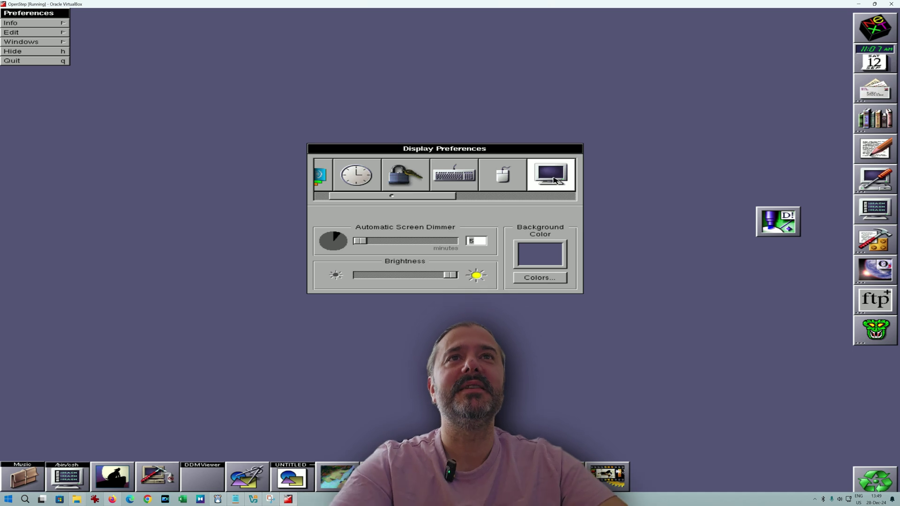
# Scroll the icon strip and step through Sound, Font and Menu to Services.
pyautogui.moveTo(452, 198); pyautogui.dragTo(500, 200)
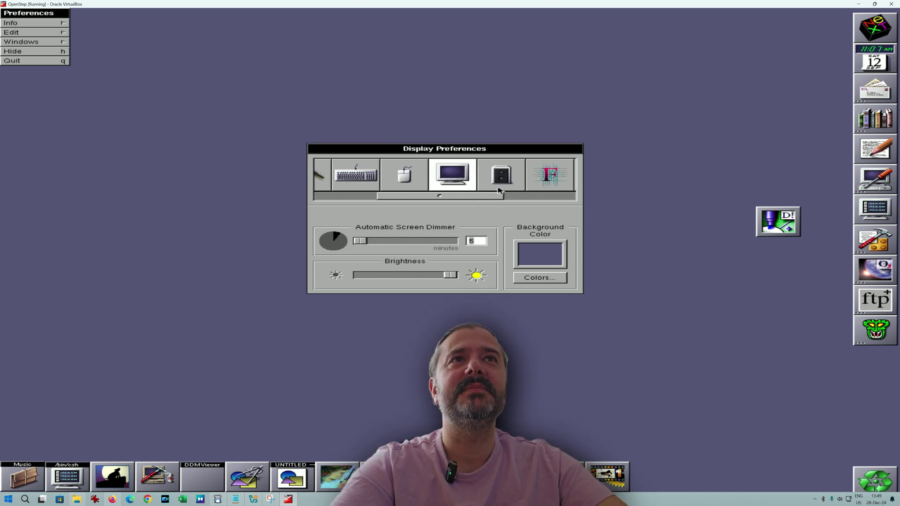
pyautogui.click(499, 184)
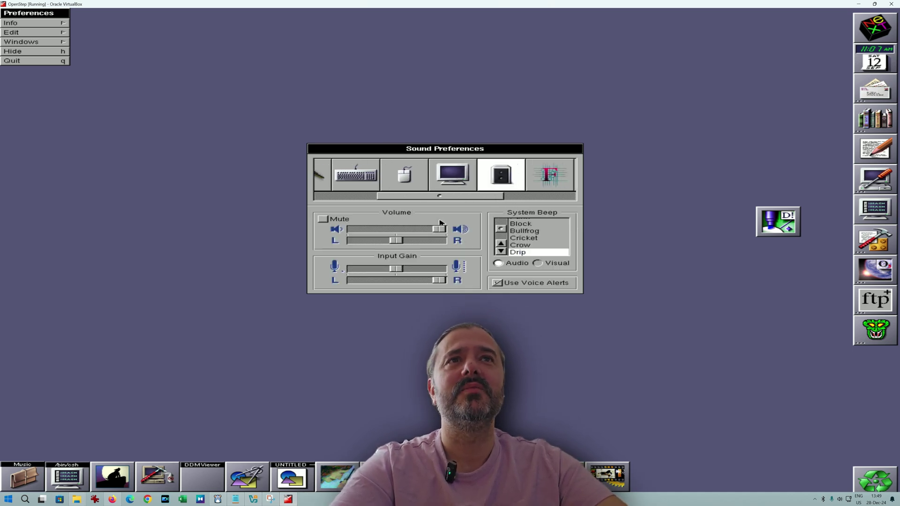
pyautogui.click(548, 176)
pyautogui.click(548, 176)
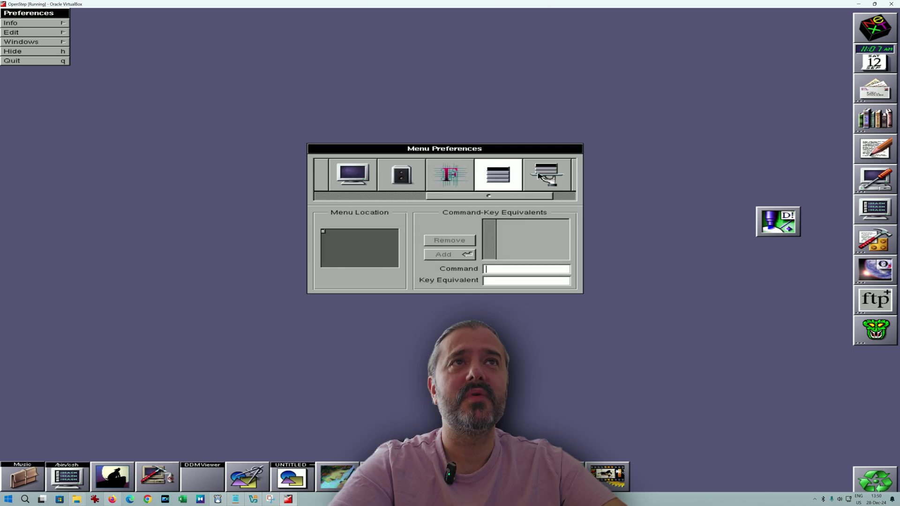
pyautogui.click(544, 176)
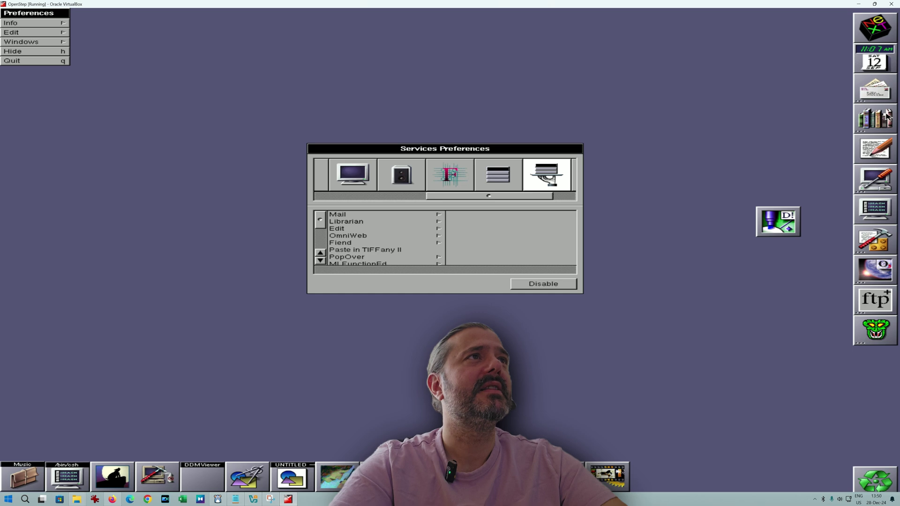
# Launch OmniWeb, then open the Recycler from the dock and move its window lower.
pyautogui.doubleClick(874, 269)
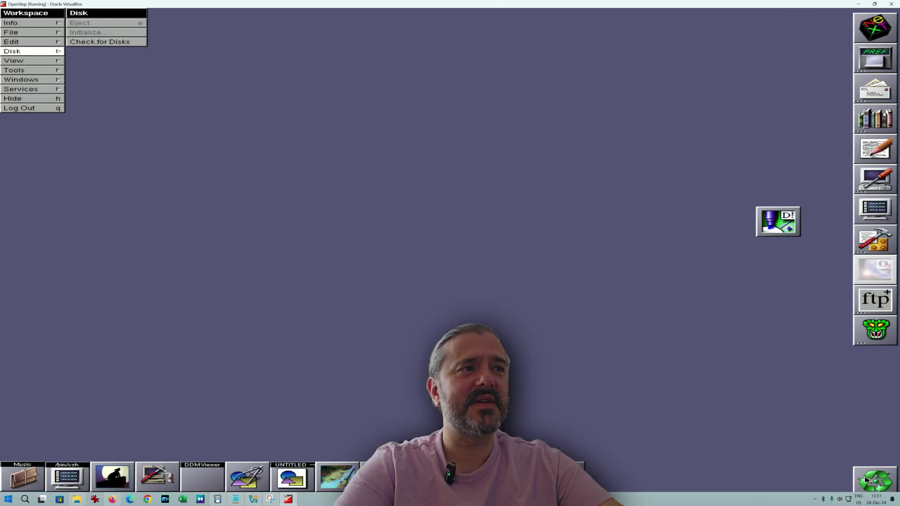
pyautogui.doubleClick(865, 480)
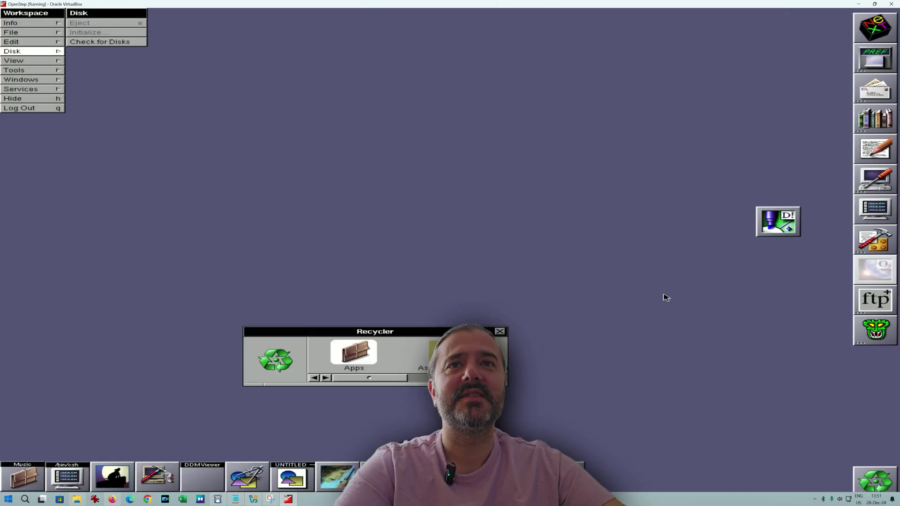
pyautogui.moveTo(362, 381); pyautogui.dragTo(445, 381)
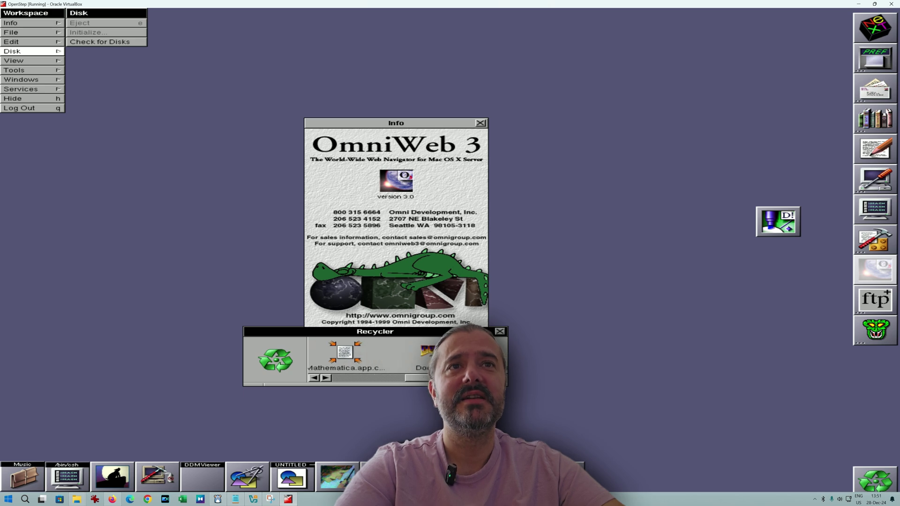
pyautogui.moveTo(450, 331); pyautogui.dragTo(448, 353)
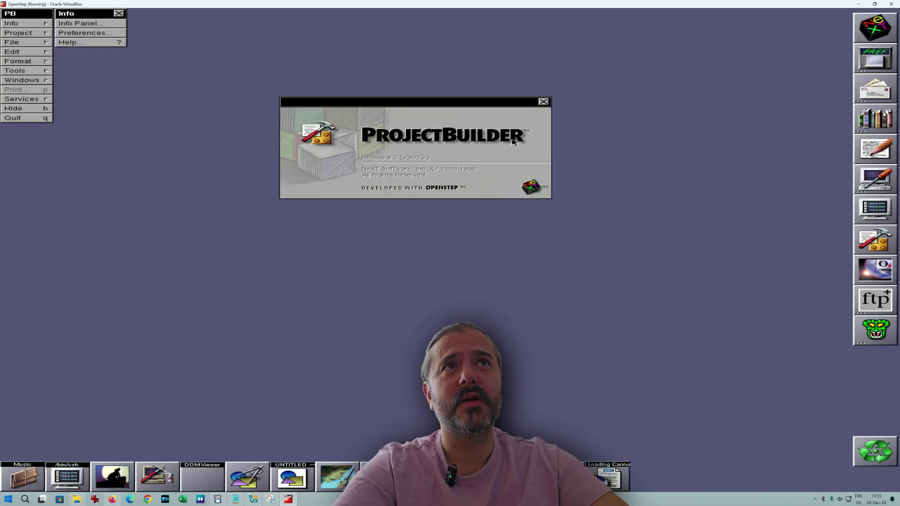
# Dismiss the ProjectBuilder splash, inspect Configure's Display, Mouse, Network and Audio devices, then close OmniWeb.
pyautogui.click(548, 101)
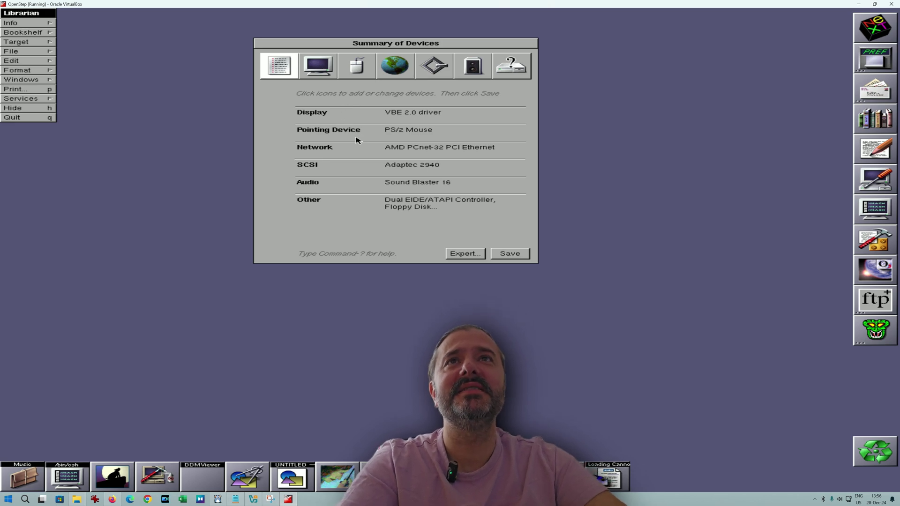
pyautogui.click(327, 77)
pyautogui.click(326, 75)
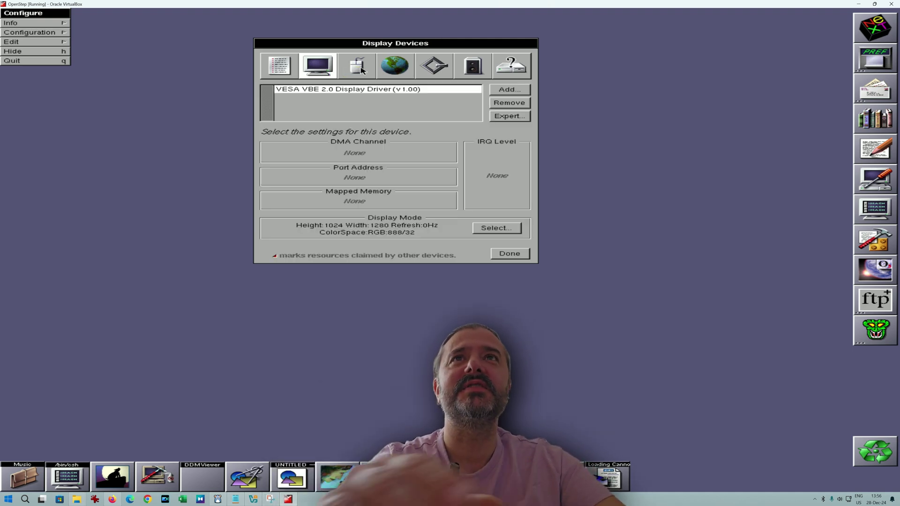
pyautogui.click(368, 70)
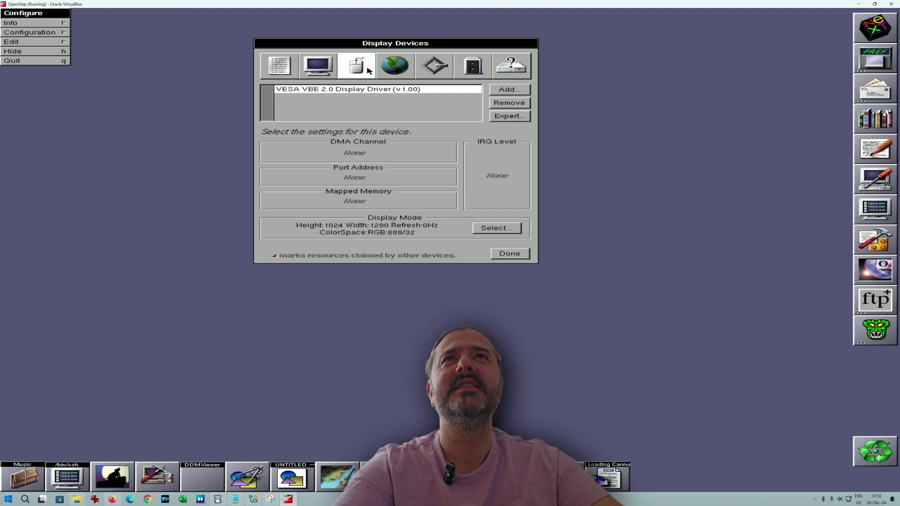
pyautogui.click(395, 75)
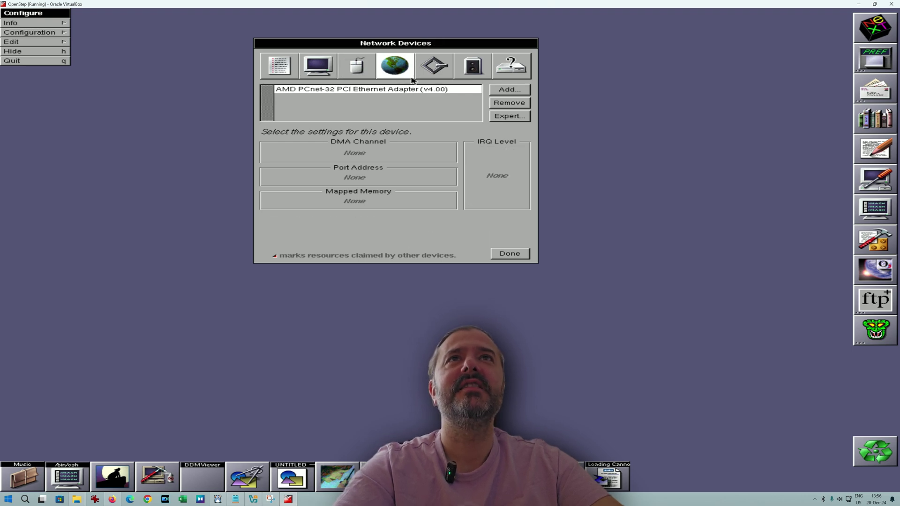
pyautogui.click(473, 66)
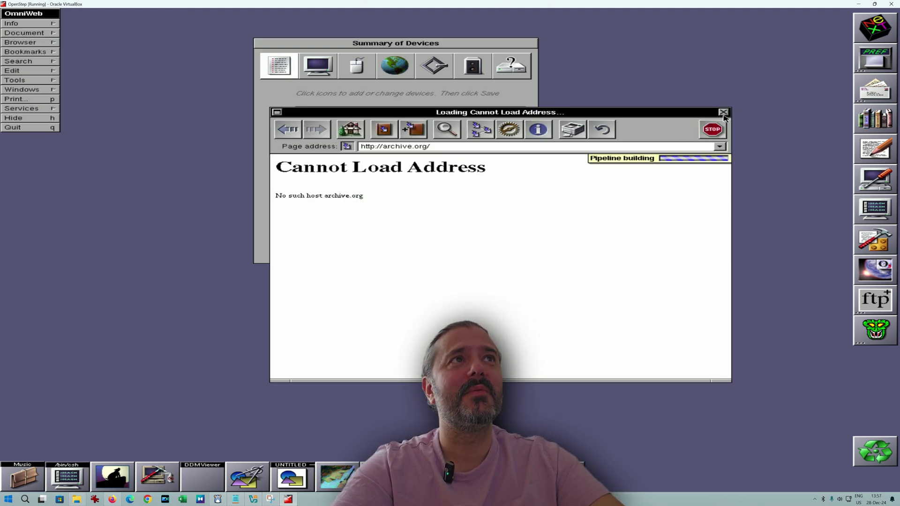
pyautogui.click(723, 115)
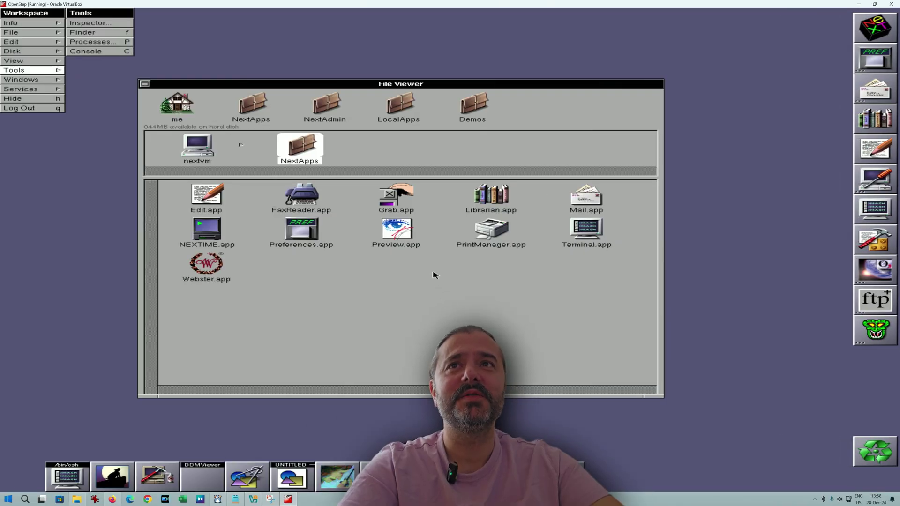
# Launch Grab and capture a selection of the File Viewer's upper-left area.
pyautogui.click(396, 207)
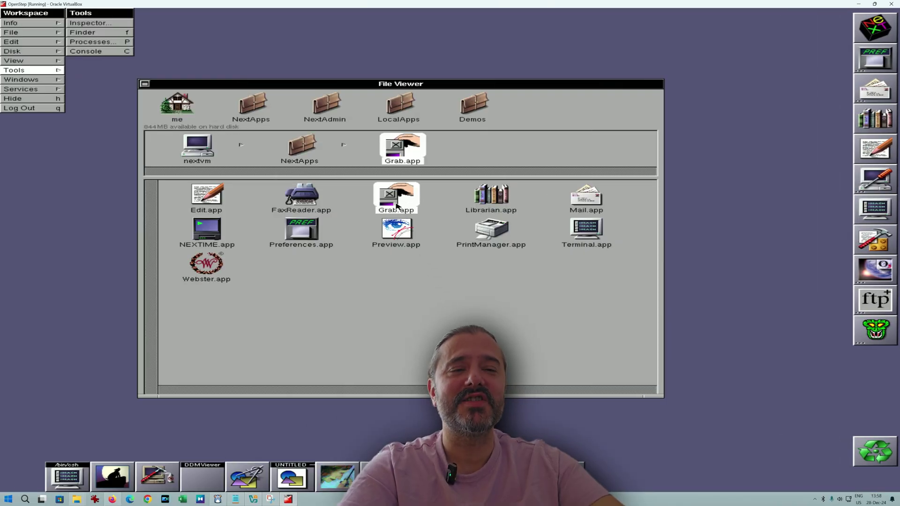
pyautogui.doubleClick(396, 206)
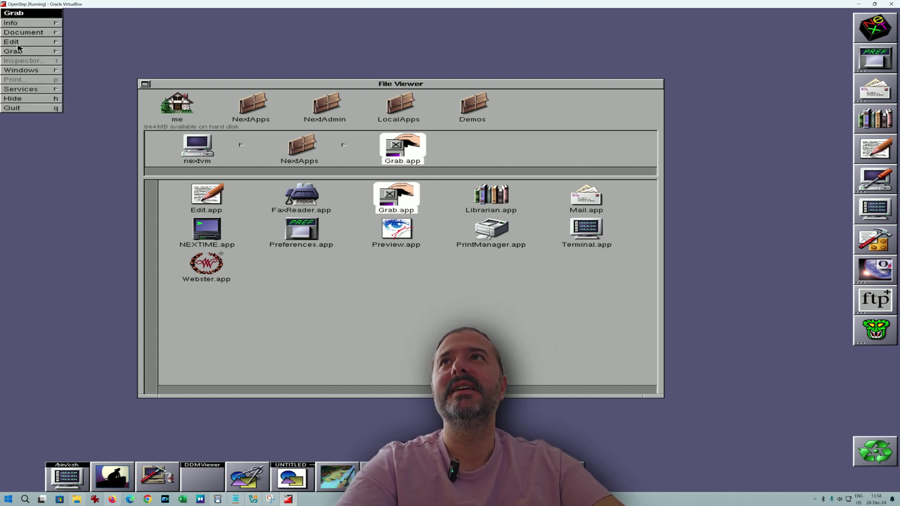
pyautogui.click(20, 51)
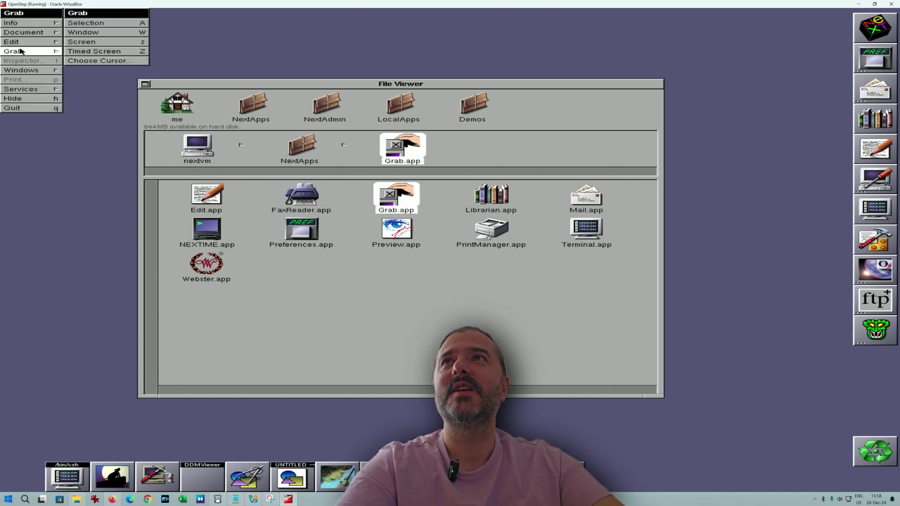
pyautogui.click(95, 23)
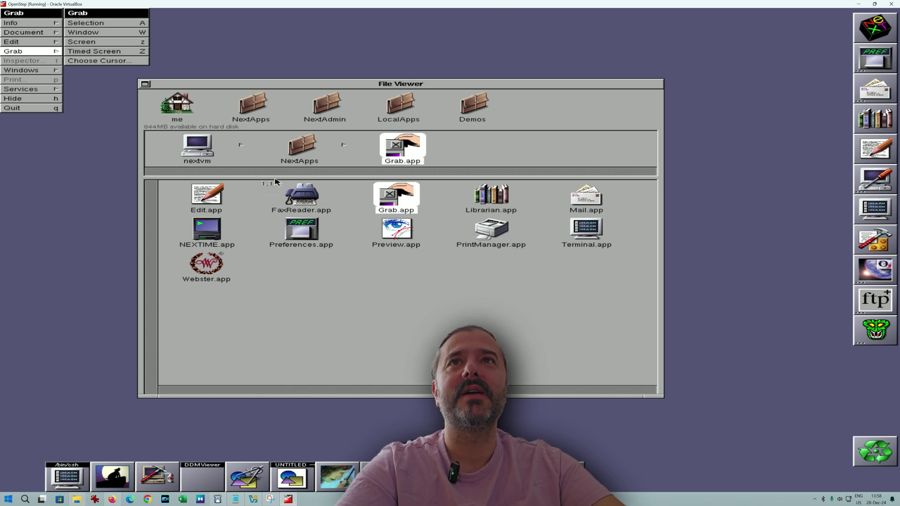
pyautogui.moveTo(274, 179); pyautogui.dragTo(457, 281)
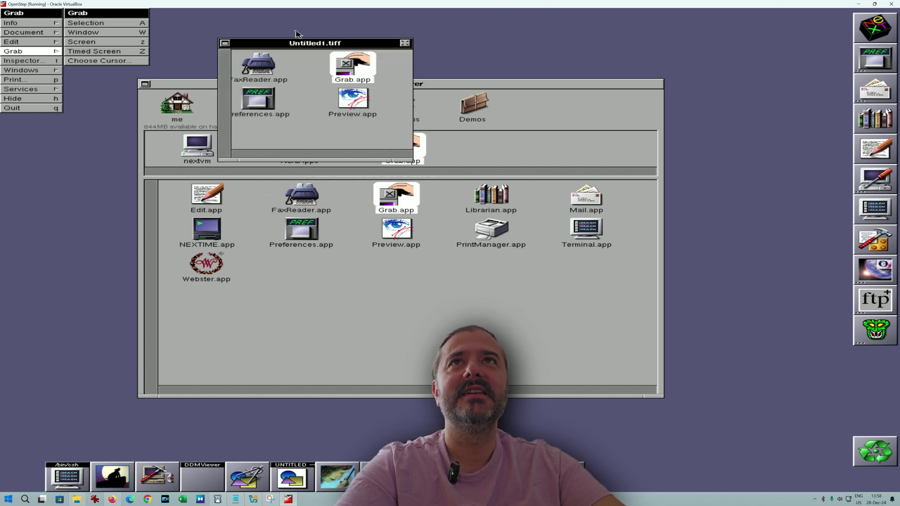
# Bring the Untitled1.tiff capture into view and close it without saving.
pyautogui.moveTo(844, 94); pyautogui.dragTo(383, 172)
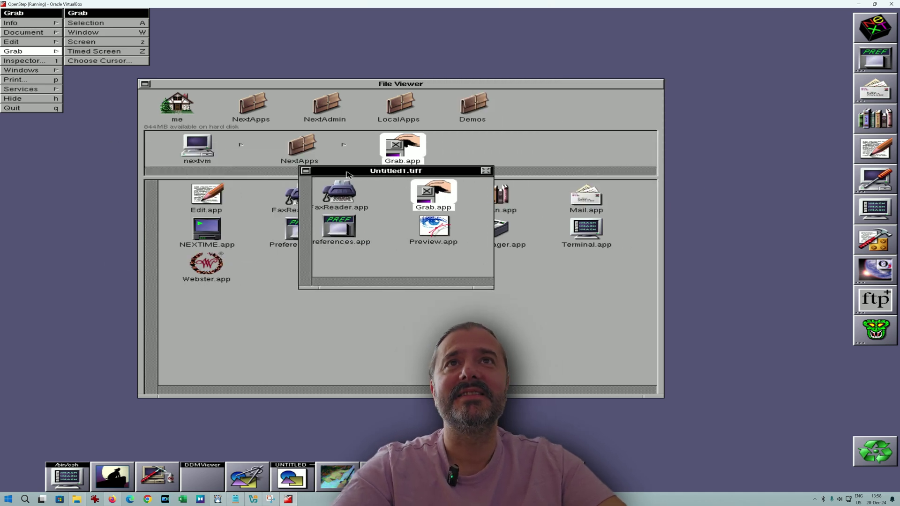
pyautogui.click(485, 171)
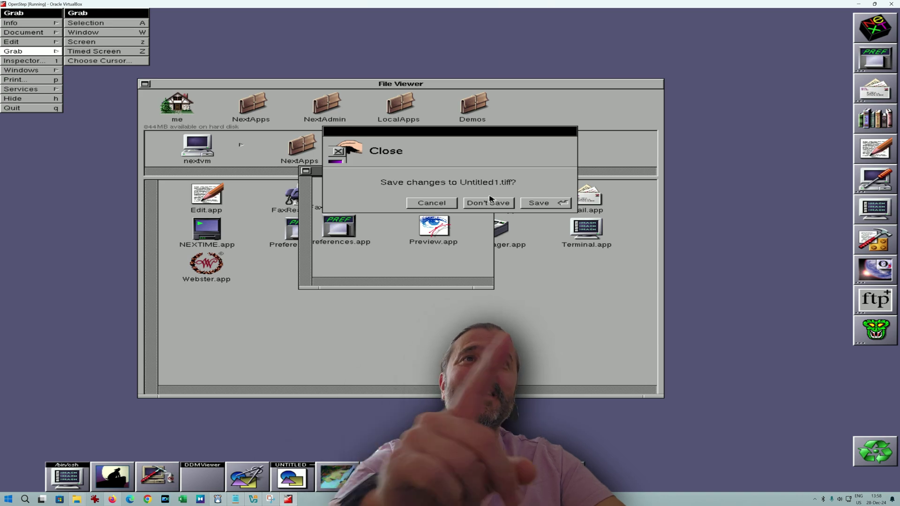
pyautogui.click(487, 202)
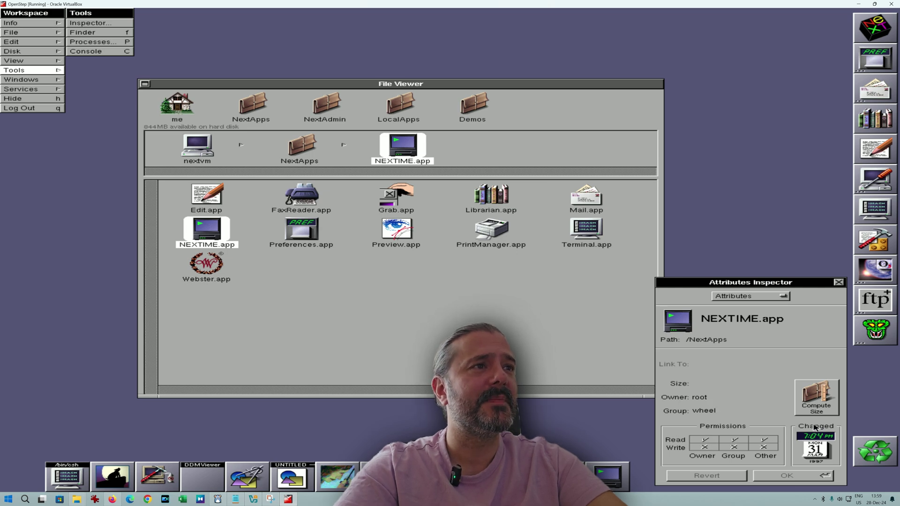
# Close the NEXTIME.app Inspector, then open and close the console log (Alt+Shift+C).
pyautogui.click(838, 283)
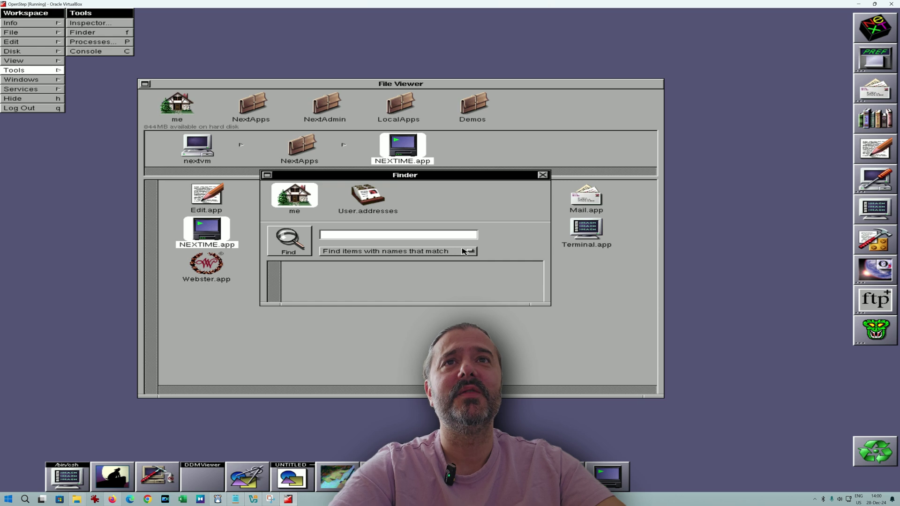
pyautogui.hotkey('alt', 'shift', 'c')
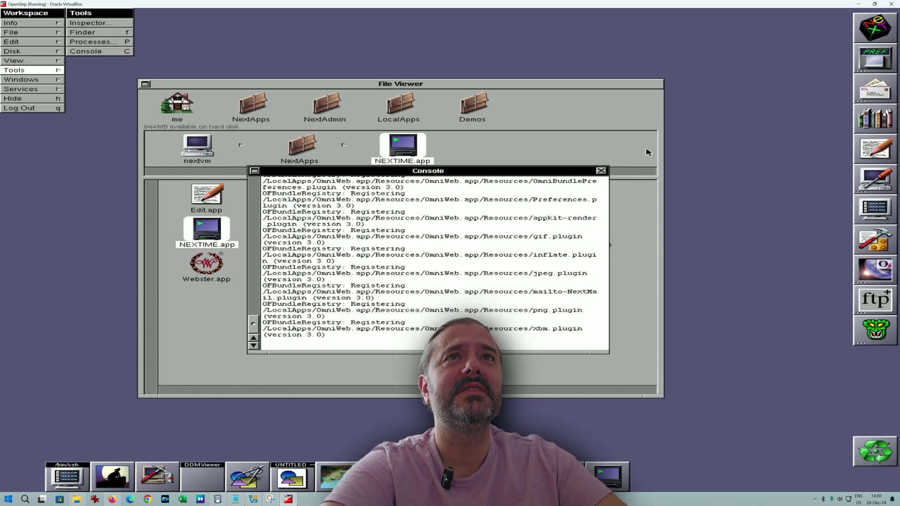
pyautogui.click(600, 171)
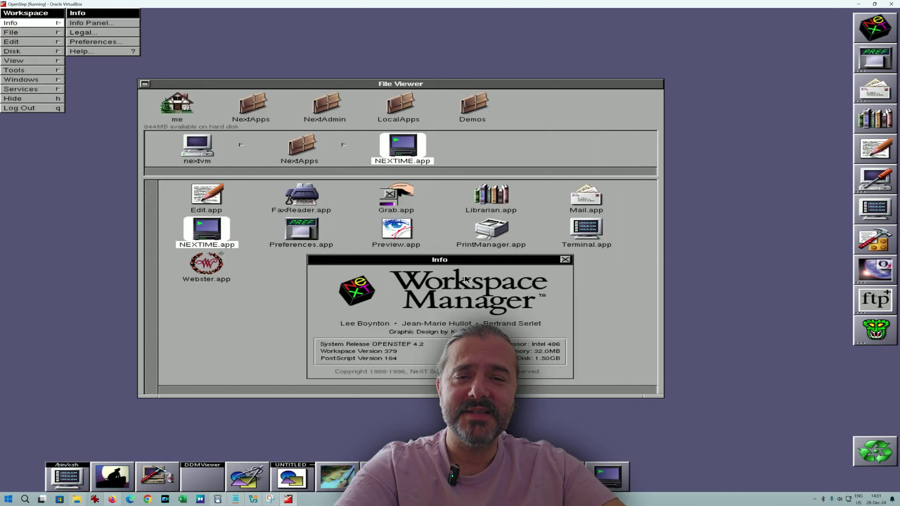